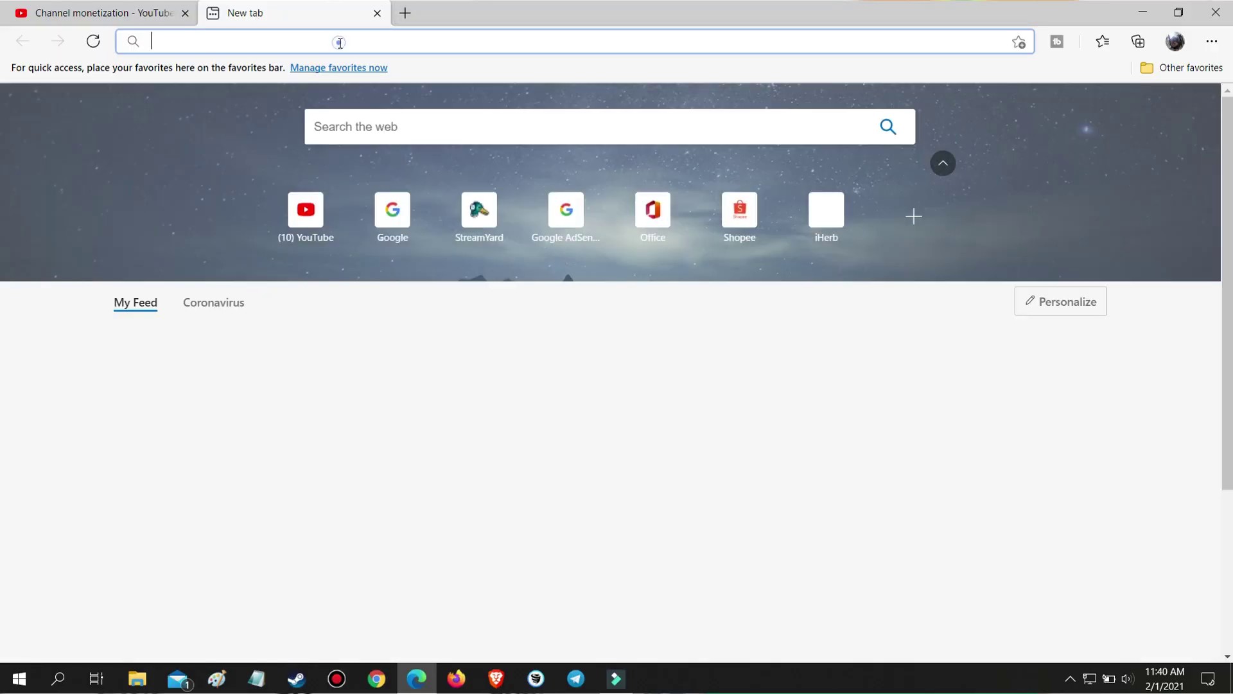
# - In a new Edge tab, start typing 'google adsen' into the address bar
pyautogui.write('google ad')
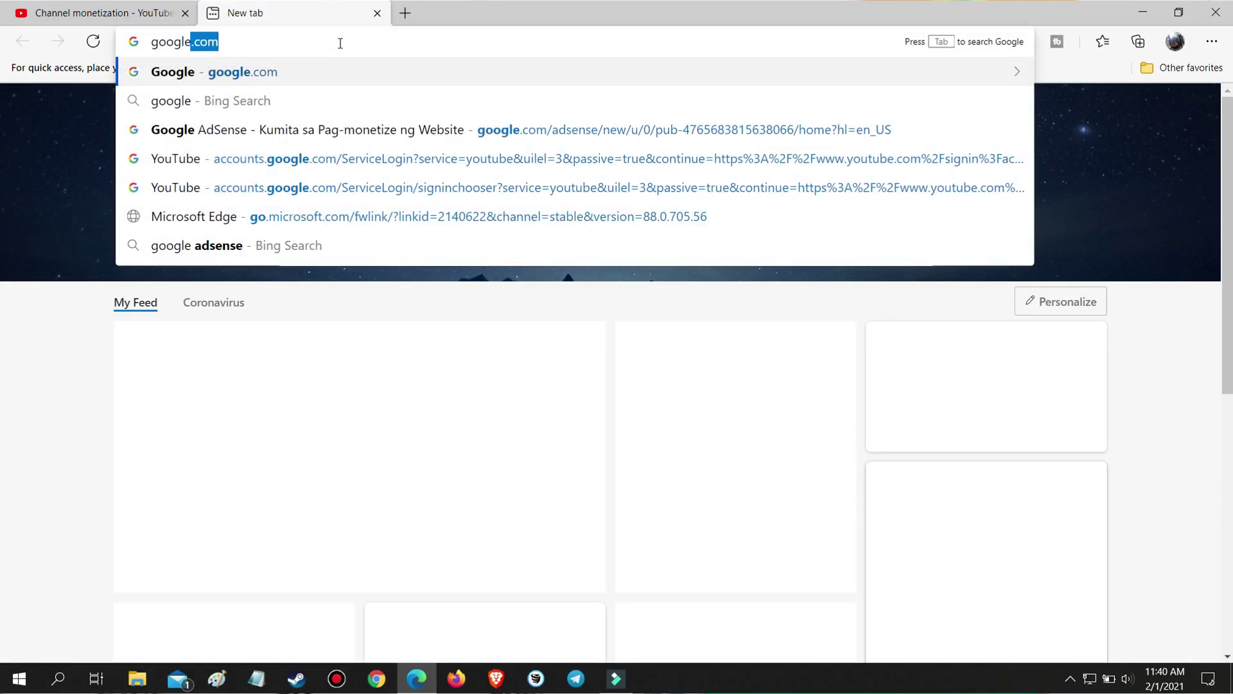
pyautogui.write('sen')
# - Go to Google AdSense and reach its Home page listing the rule violations to fix
pyautogui.click(355, 167)
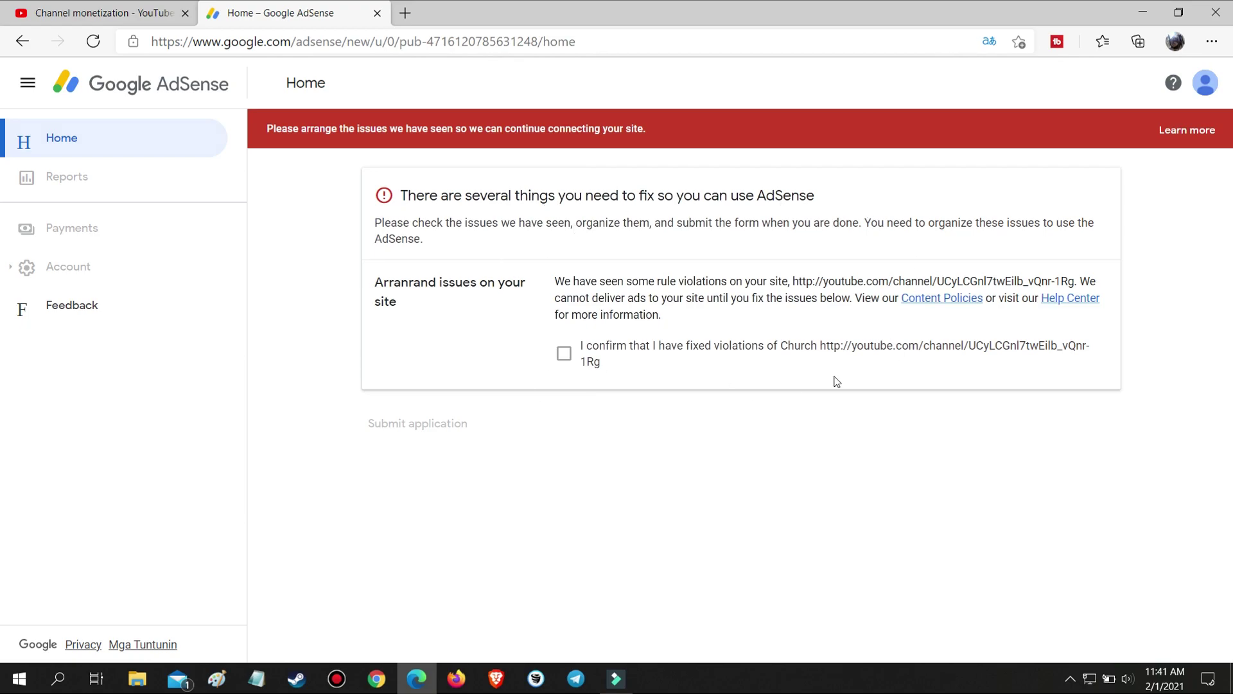
pyautogui.click(556, 286)
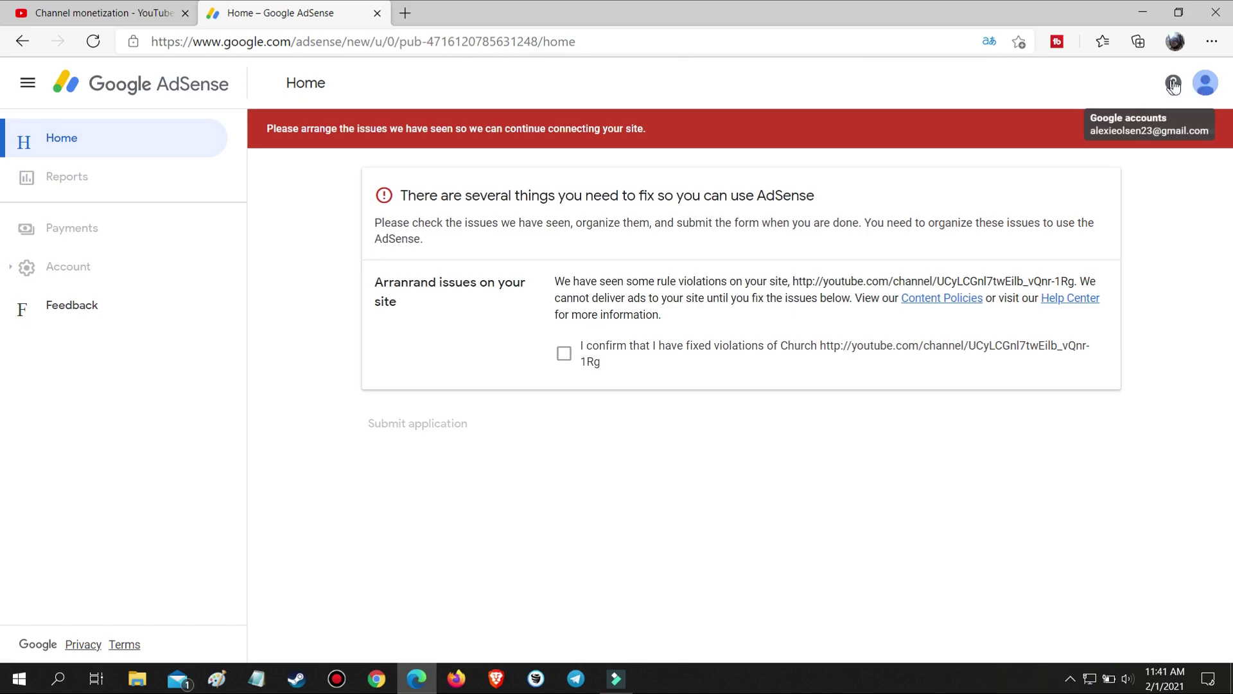
# - Go from the account avatar through Google Account's Payments and subscriptions to the saved Visa and PayPal methods
pyautogui.click(1206, 84)
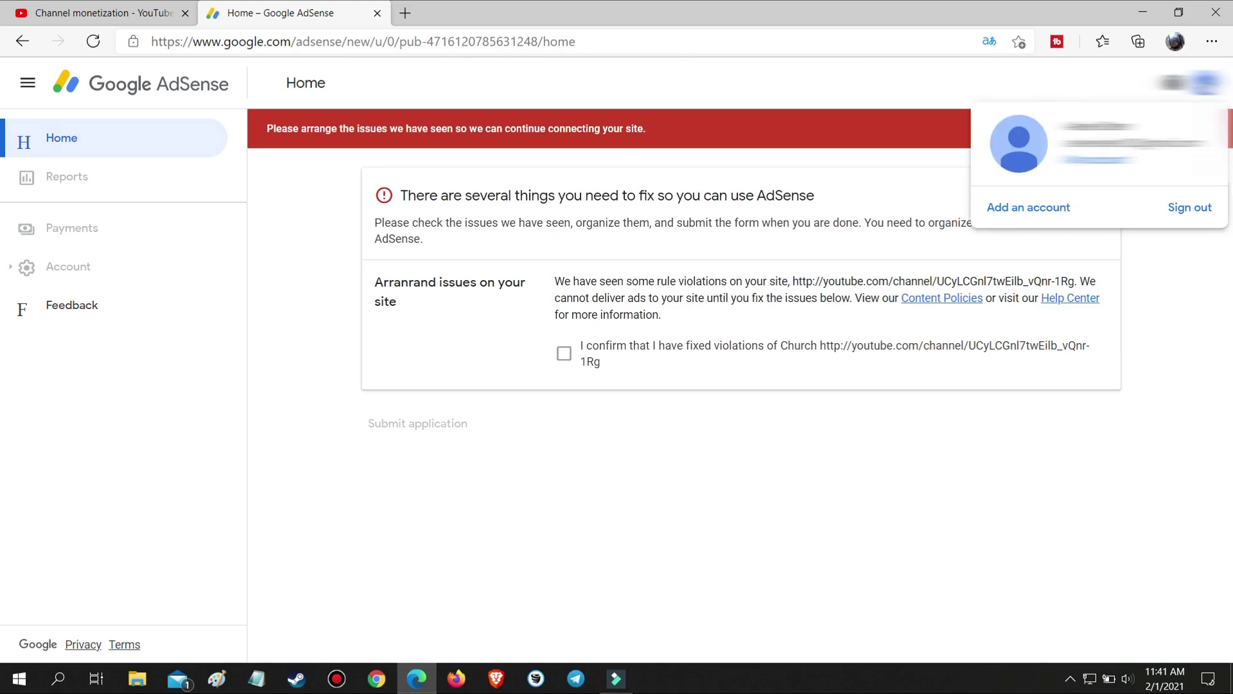
pyautogui.click(1104, 172)
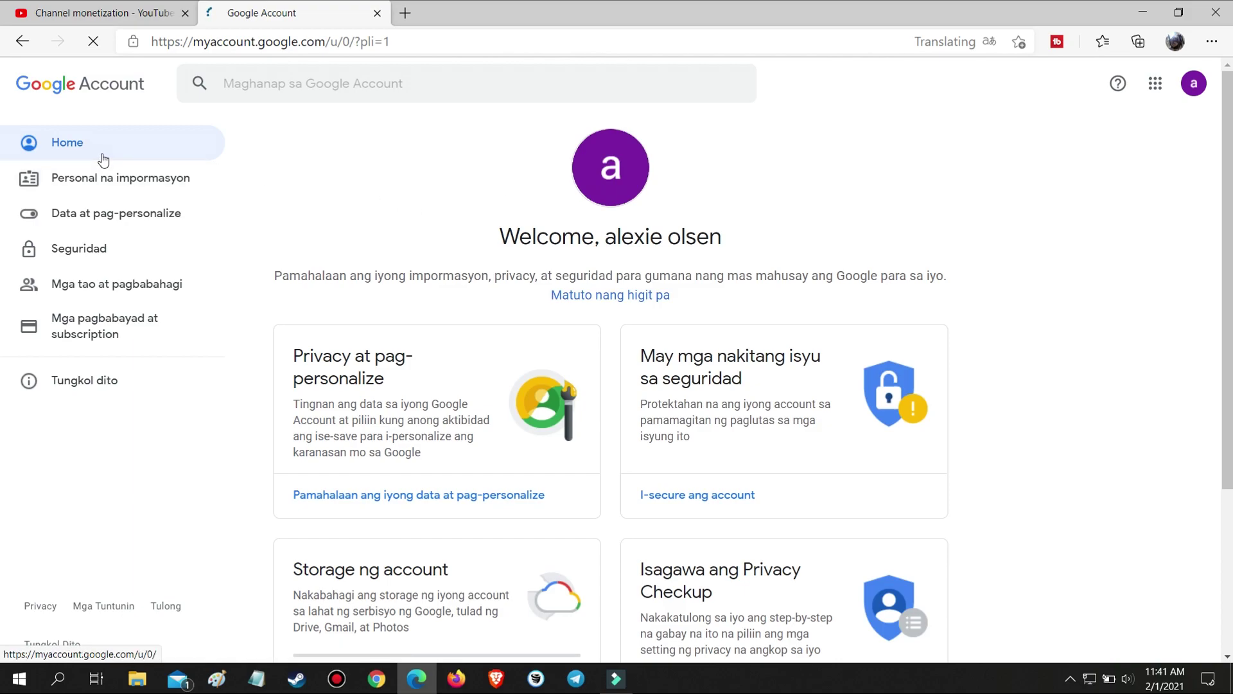
pyautogui.click(105, 331)
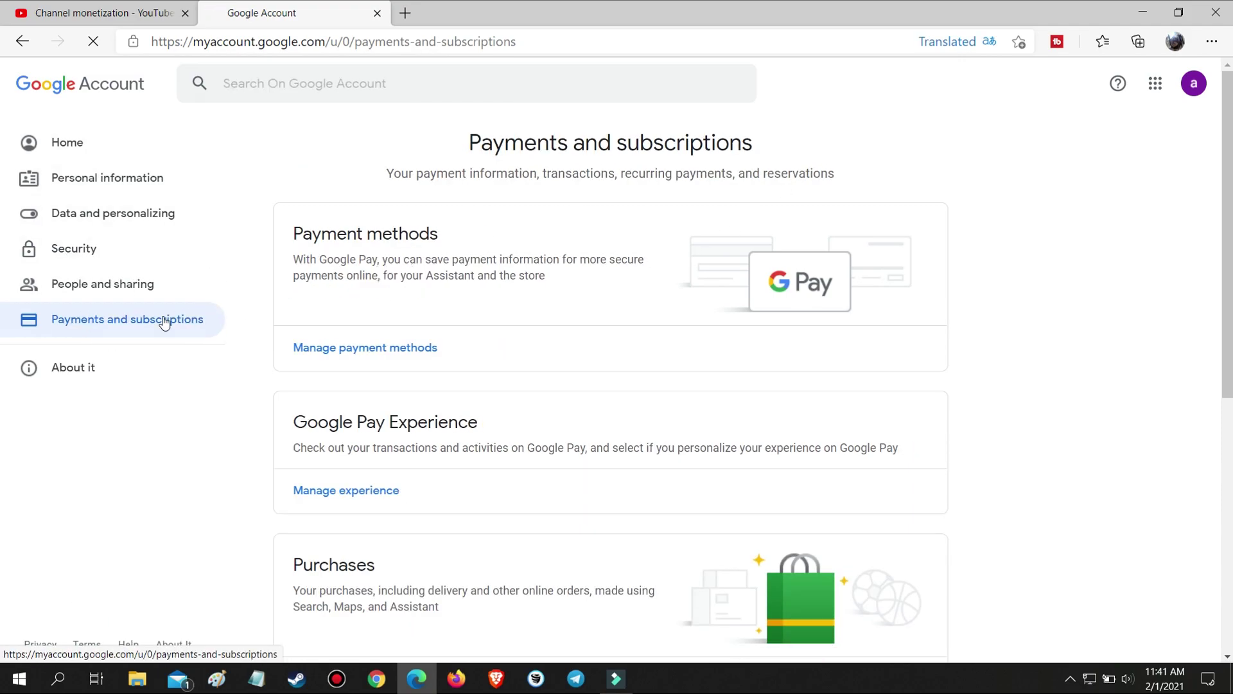
pyautogui.click(409, 353)
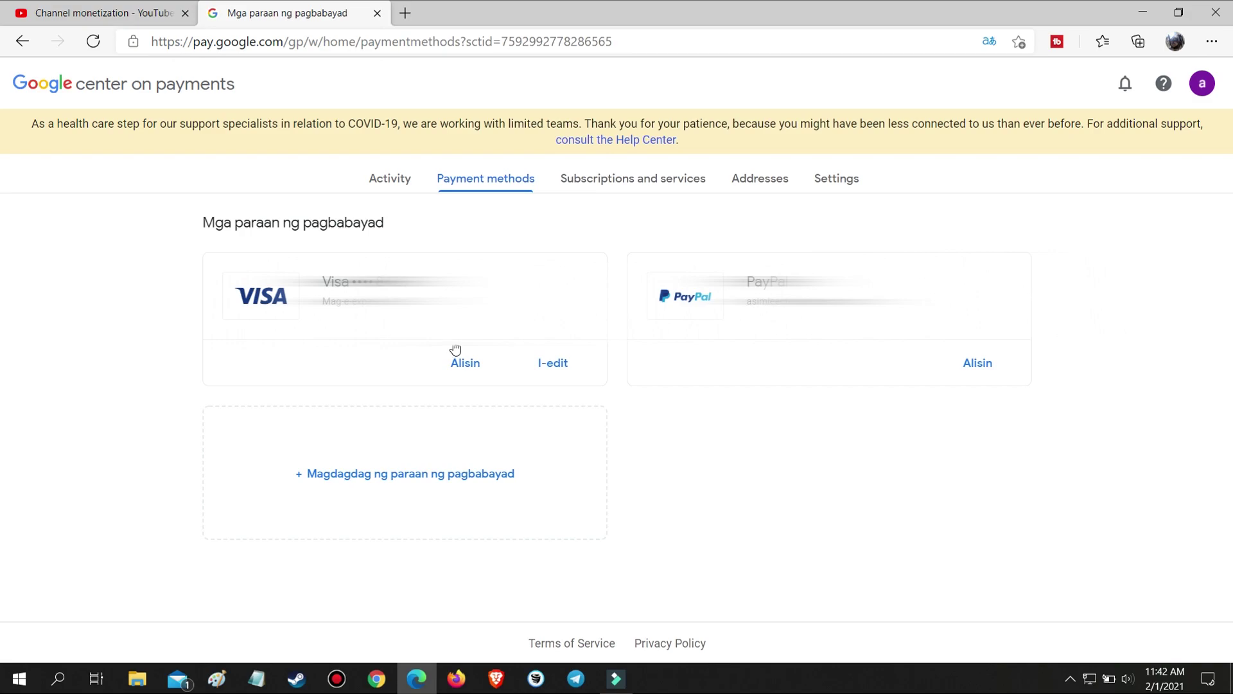
# - Open the AdSense subscription under Subscriptions and services and view its settings
pyautogui.click(626, 183)
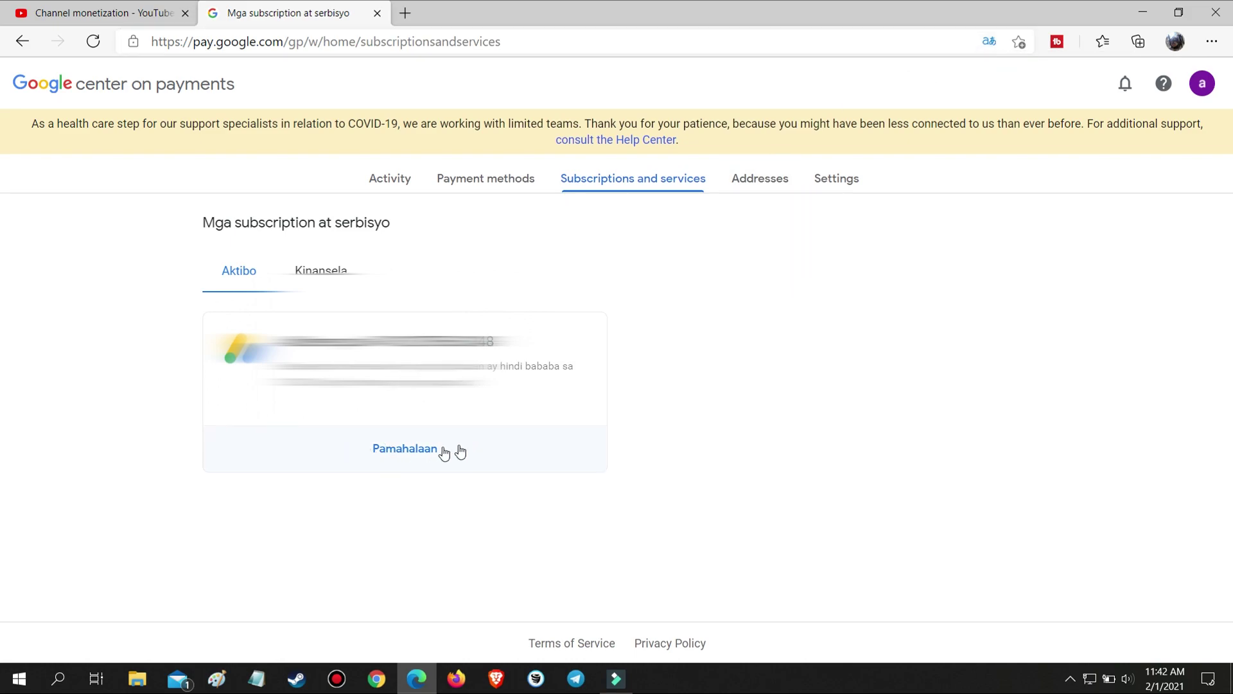
pyautogui.click(413, 453)
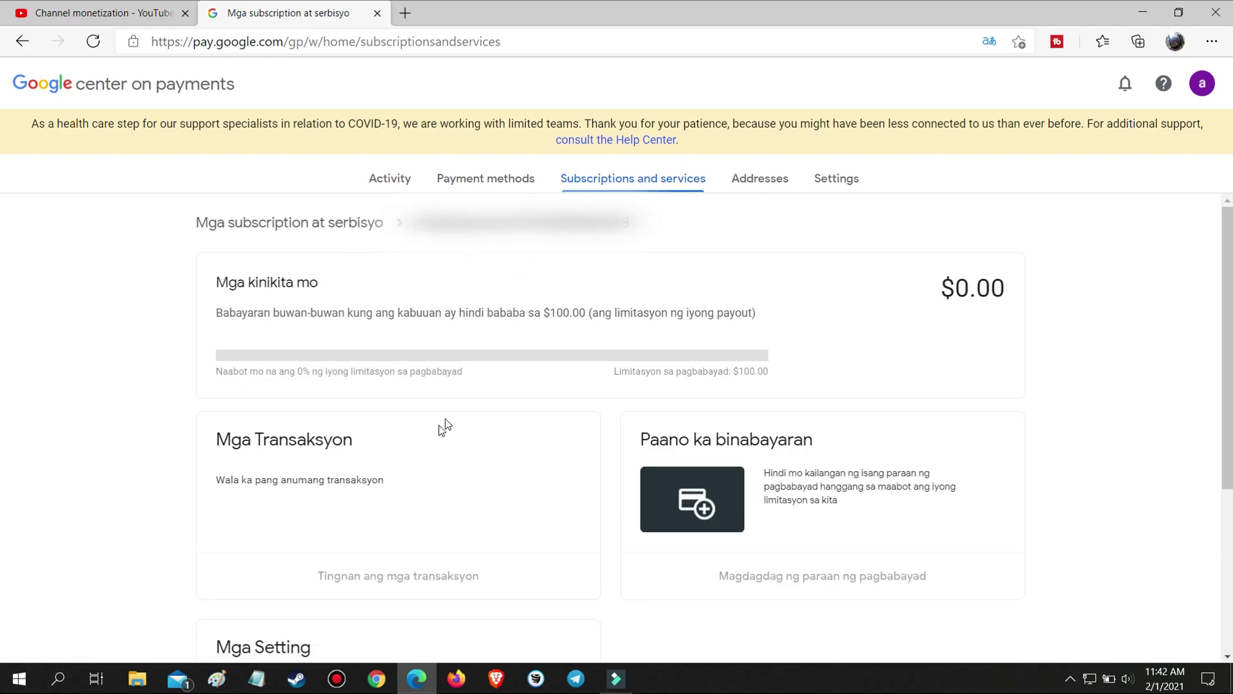
pyautogui.scroll(-5, 539, 379)
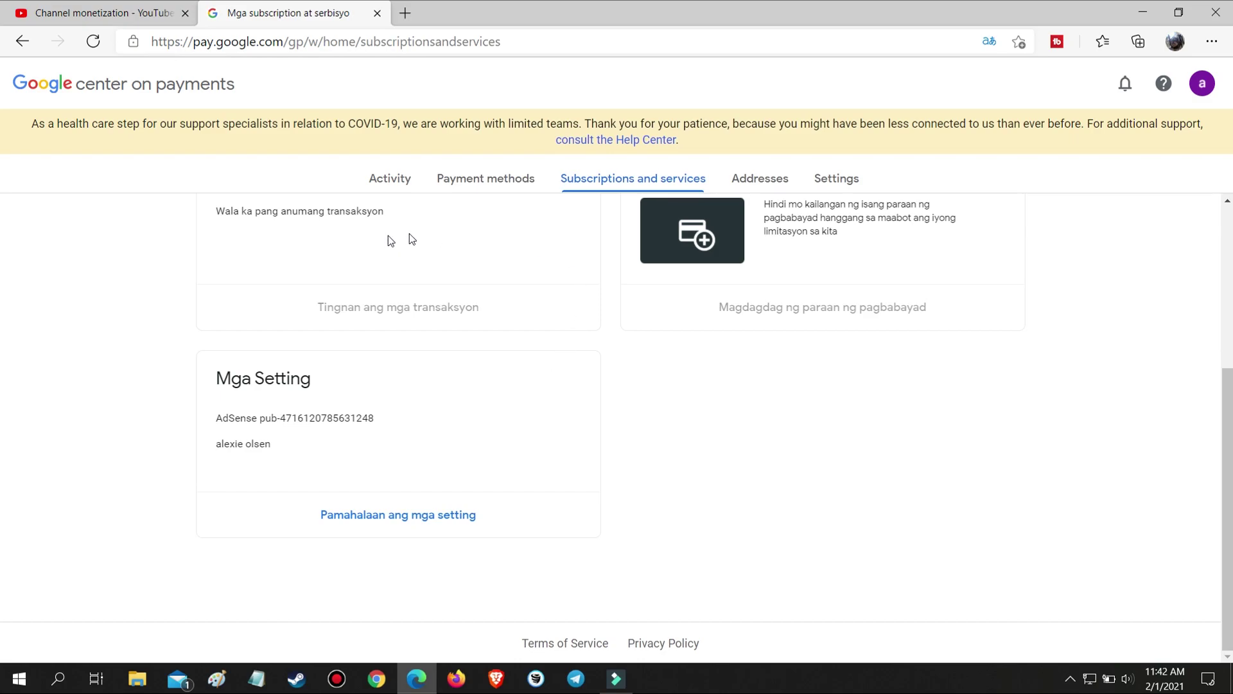
pyautogui.click(409, 522)
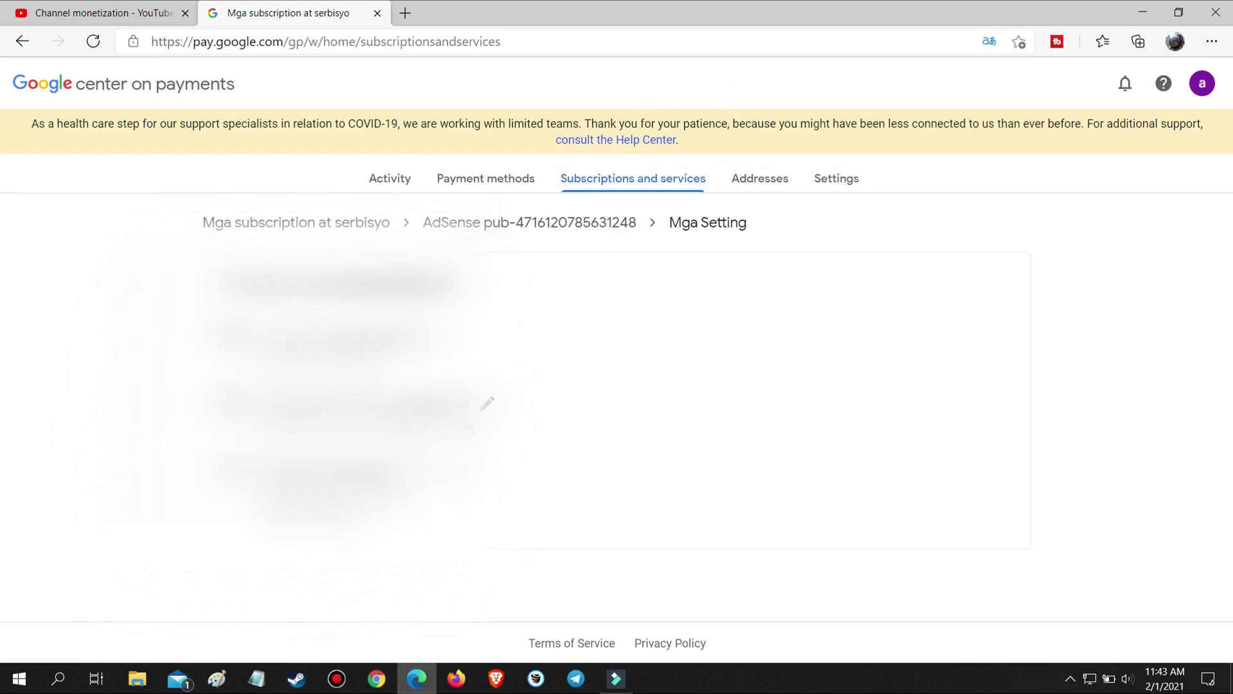
# - Return to the AdSense overview with $0.00 earnings, then go to the payments profile Settings page
pyautogui.click(531, 222)
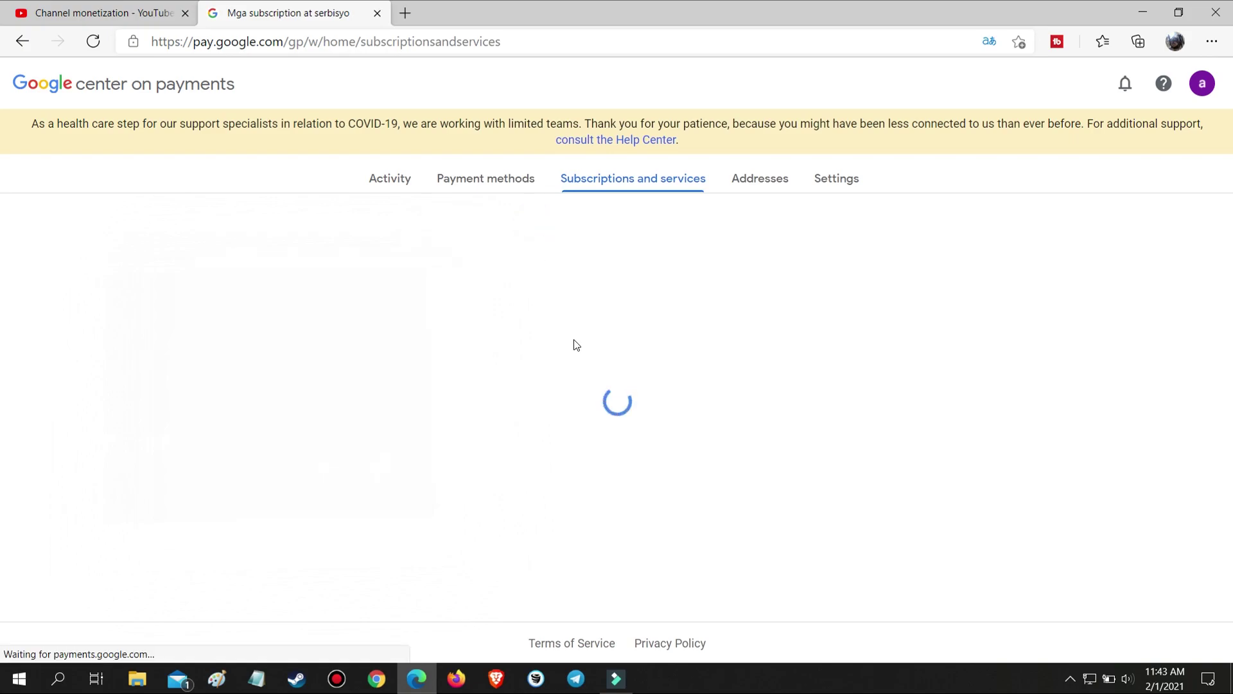
pyautogui.scroll(-4, 542, 364)
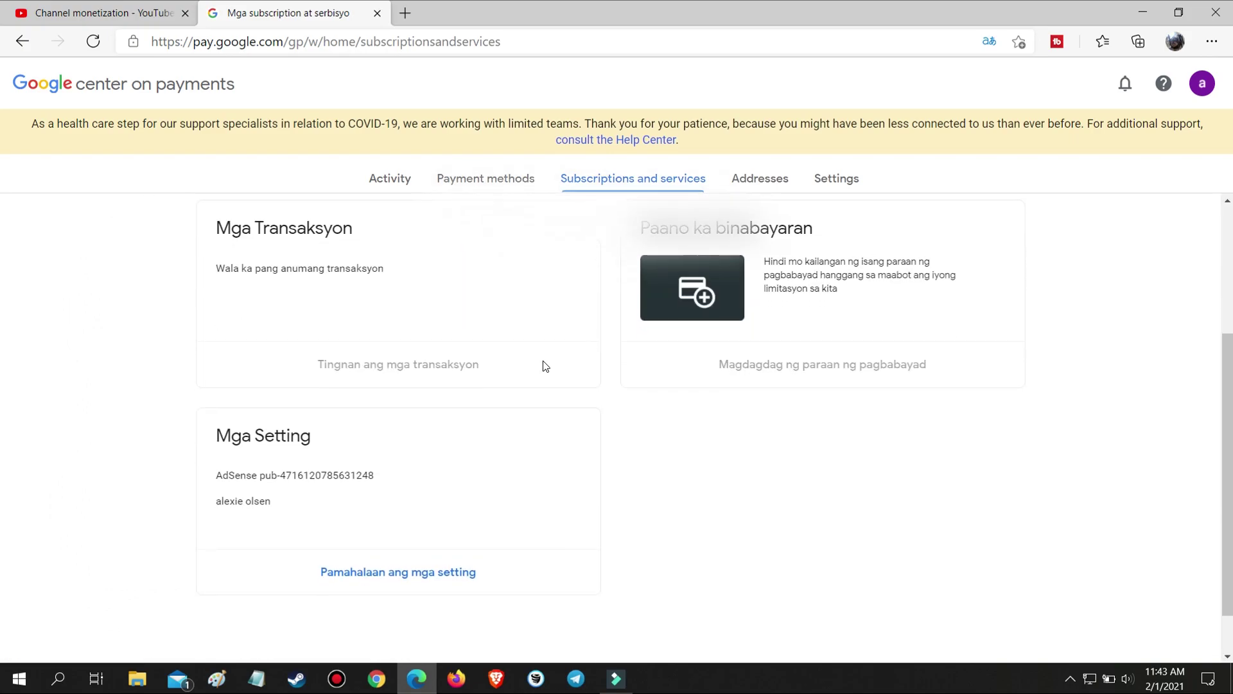
pyautogui.scroll(4, 542, 363)
pyautogui.scroll(-4, 542, 366)
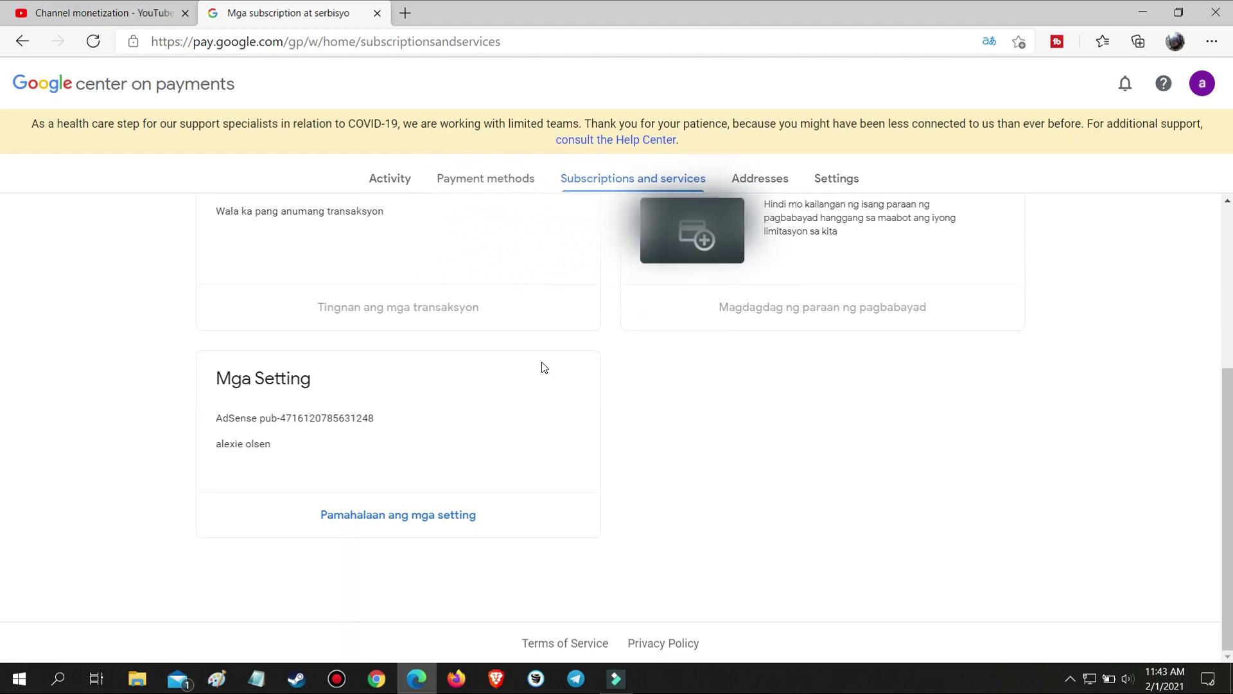
pyautogui.scroll(4, 550, 372)
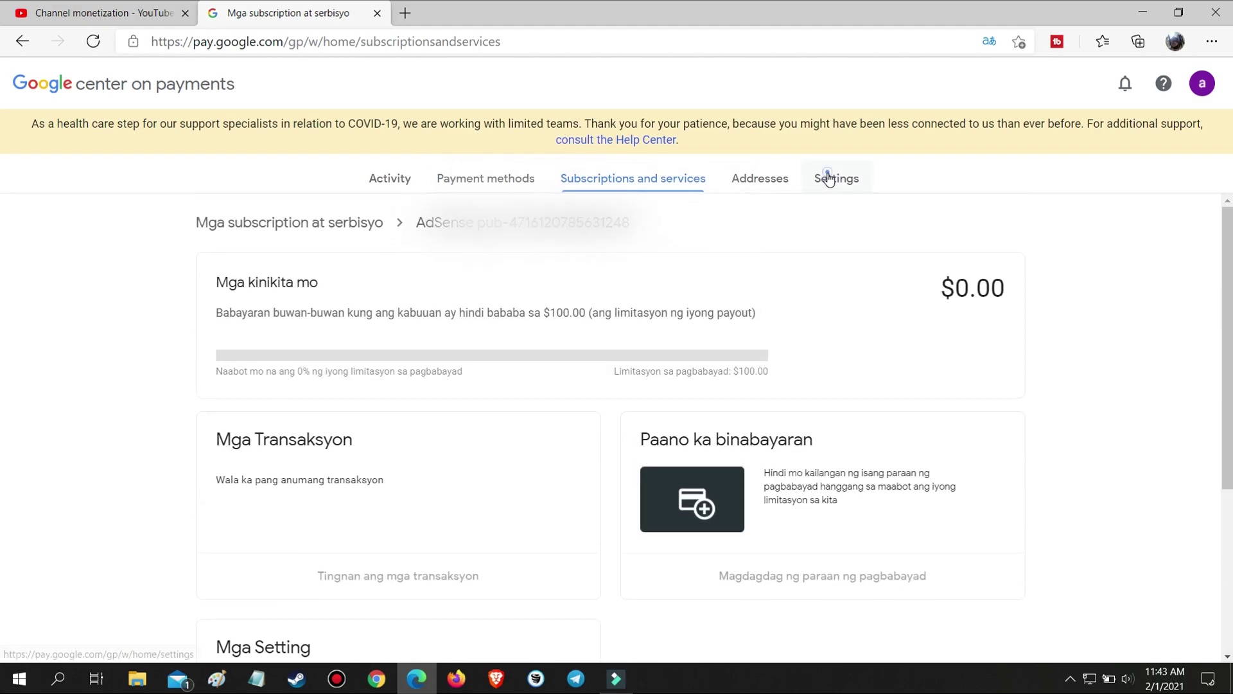
pyautogui.click(835, 180)
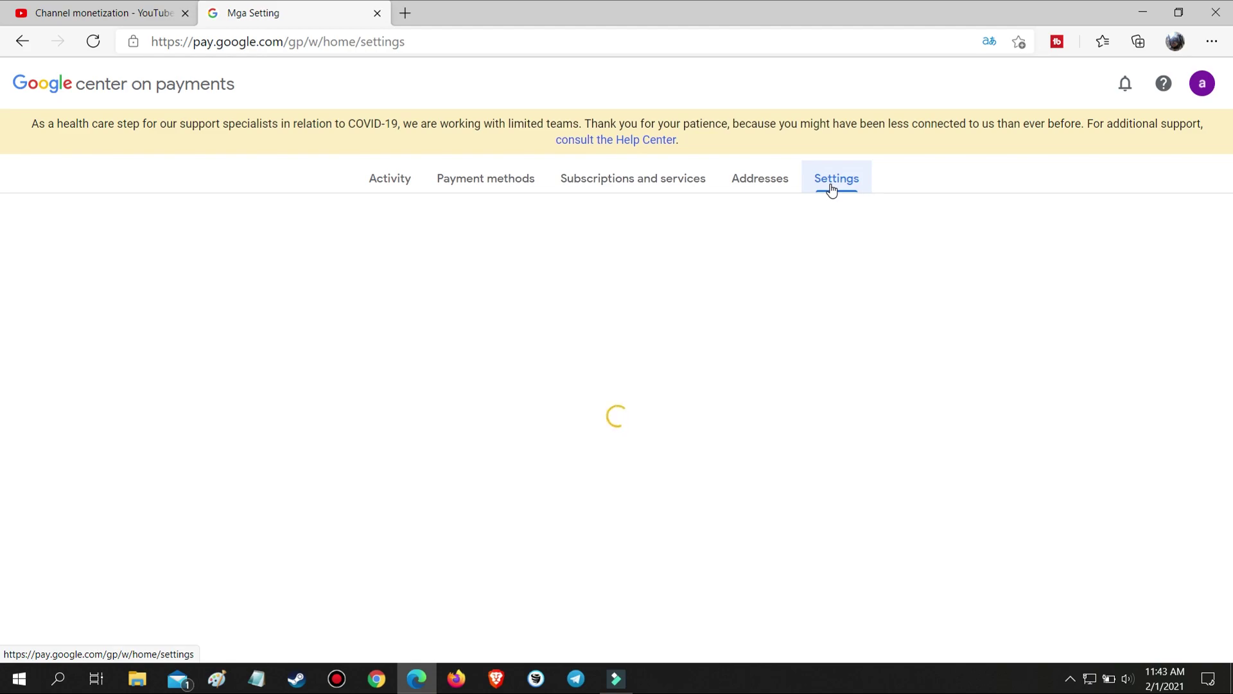
# - Find the 'Close profile on payments' link at the bottom of Settings and start closing the profile
pyautogui.scroll(-5, 610, 424)
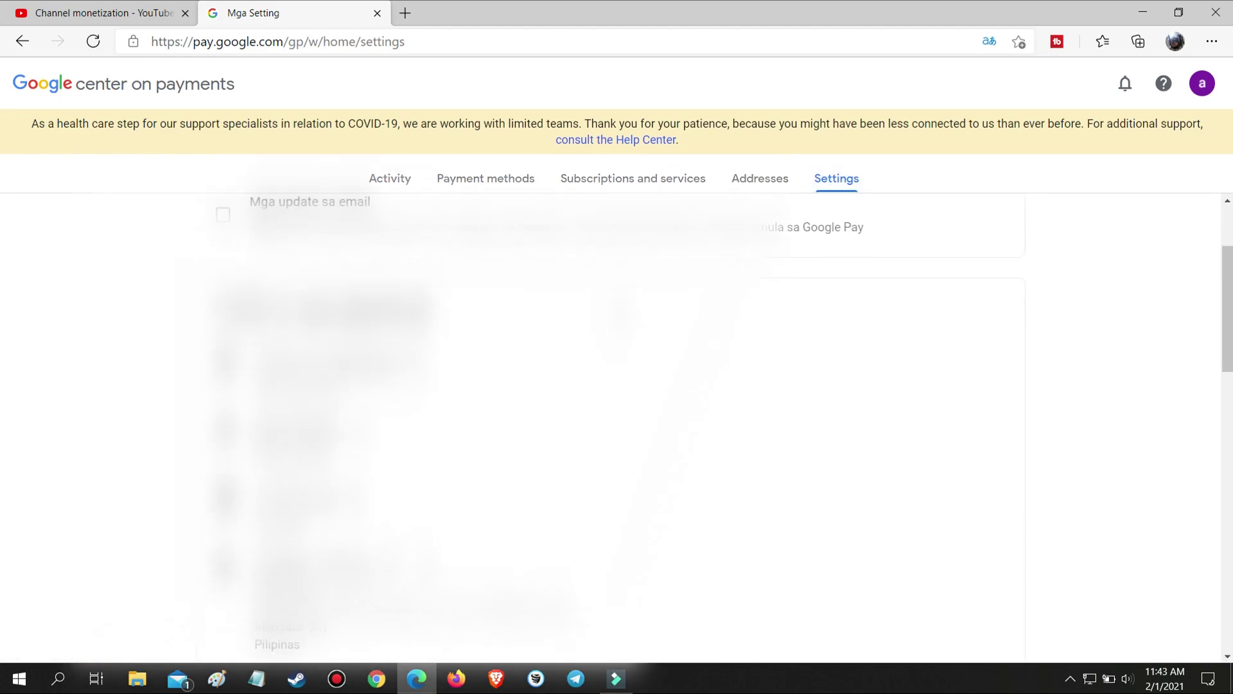
pyautogui.scroll(-4, 611, 424)
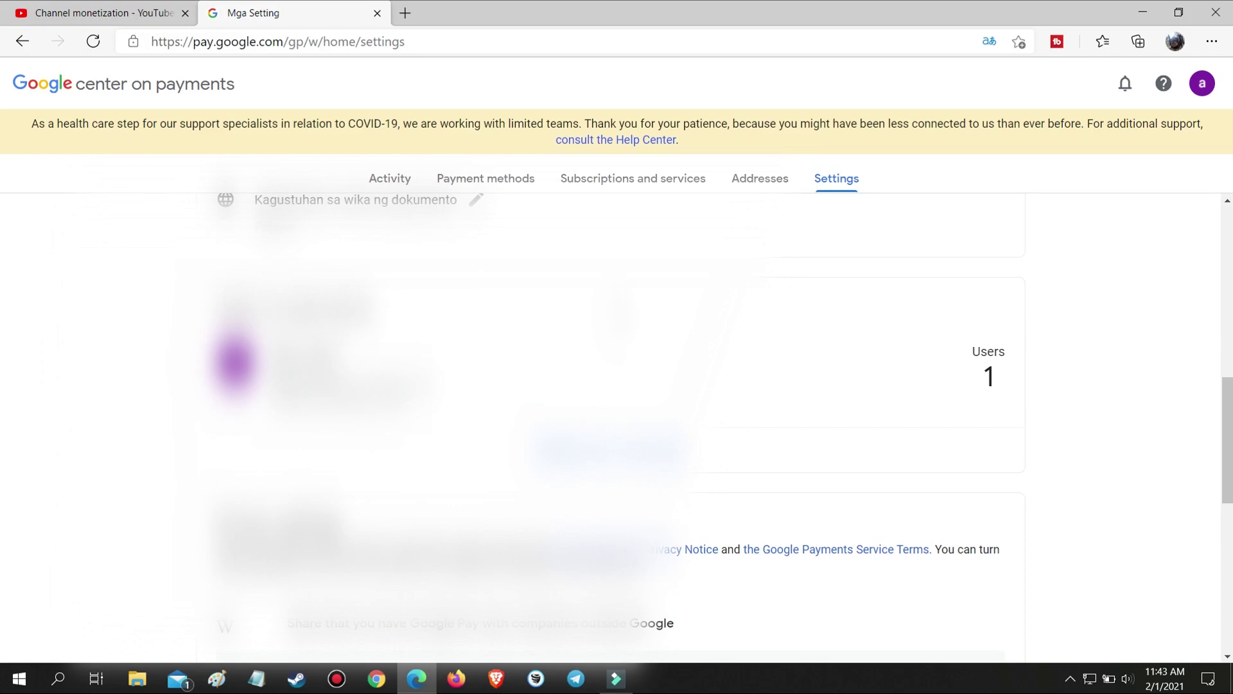
pyautogui.scroll(-8, 610, 424)
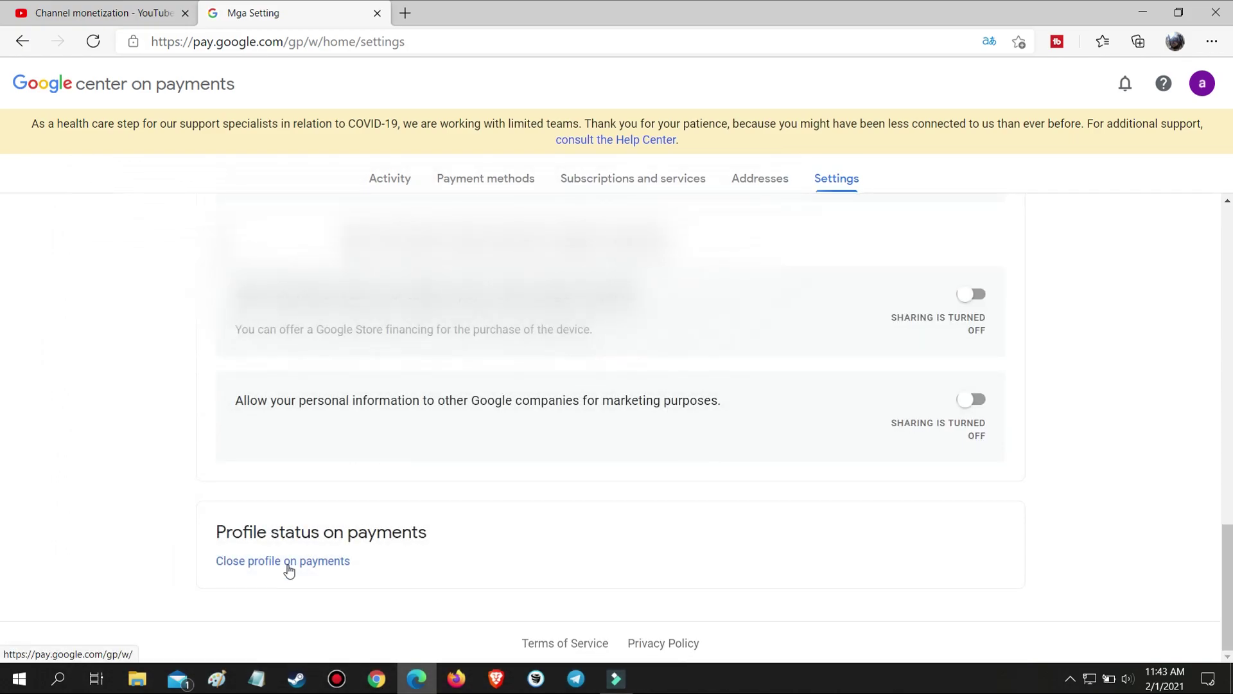
pyautogui.scroll(5, 332, 569)
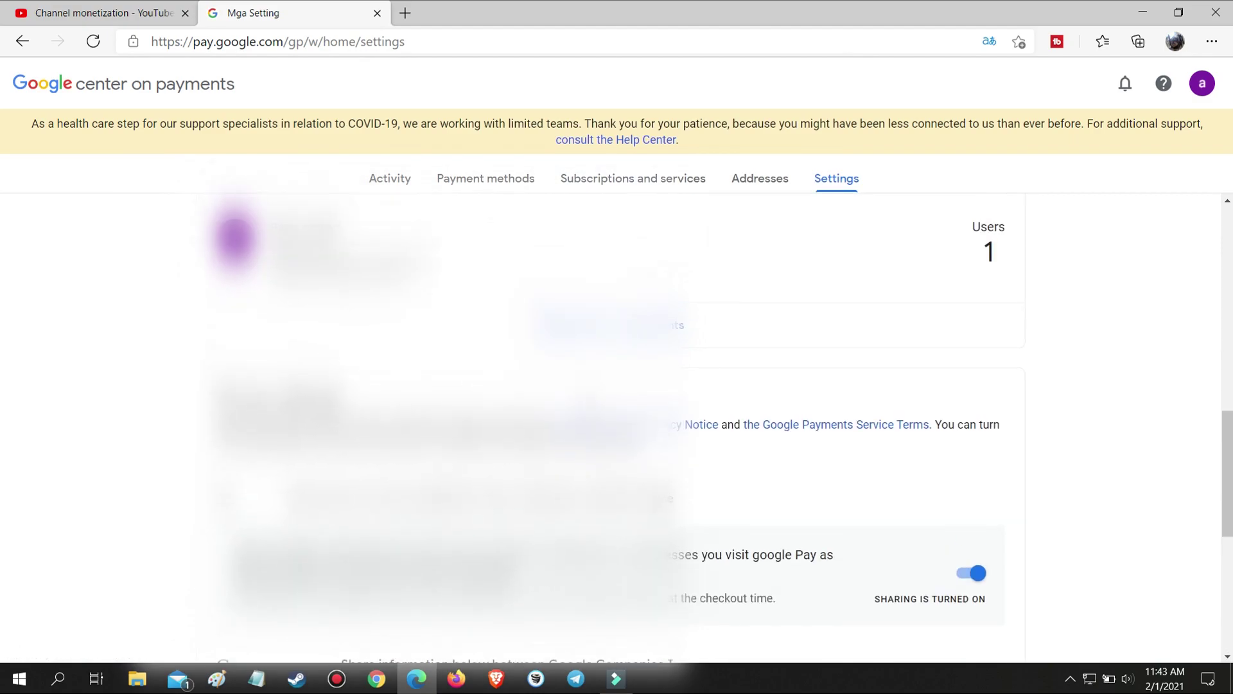
pyautogui.scroll(3, 611, 424)
pyautogui.scroll(5, 611, 424)
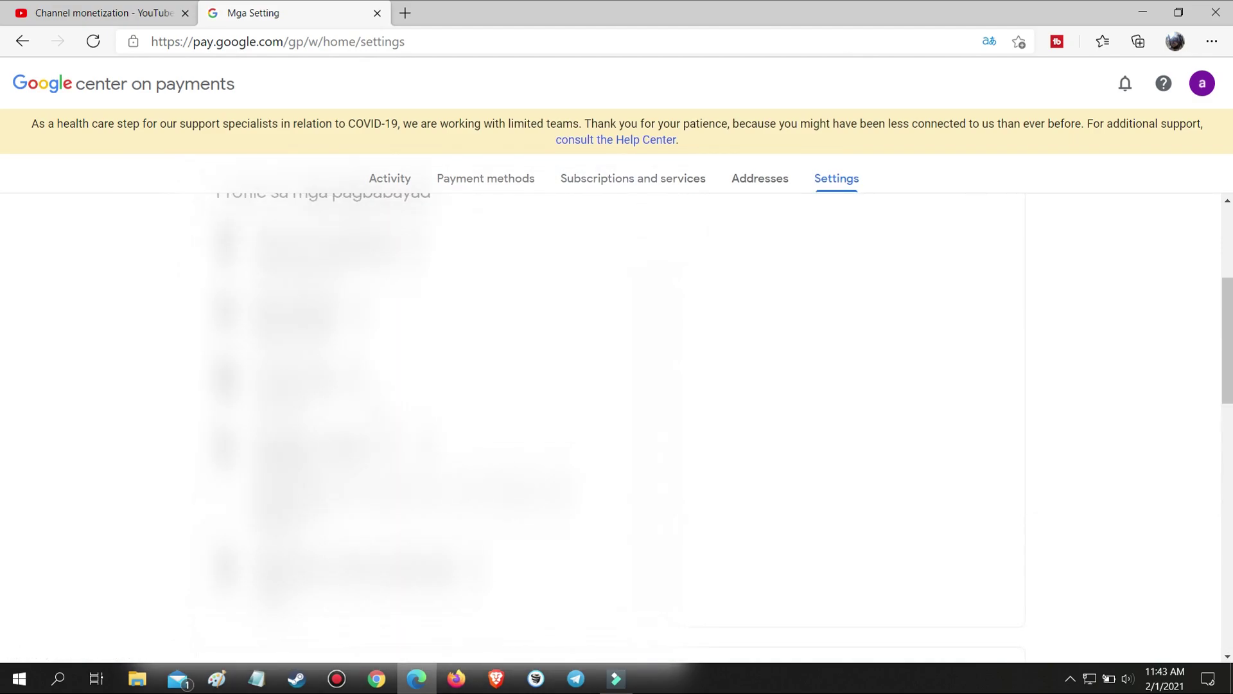
pyautogui.scroll(3, 610, 424)
pyautogui.scroll(-1, 610, 424)
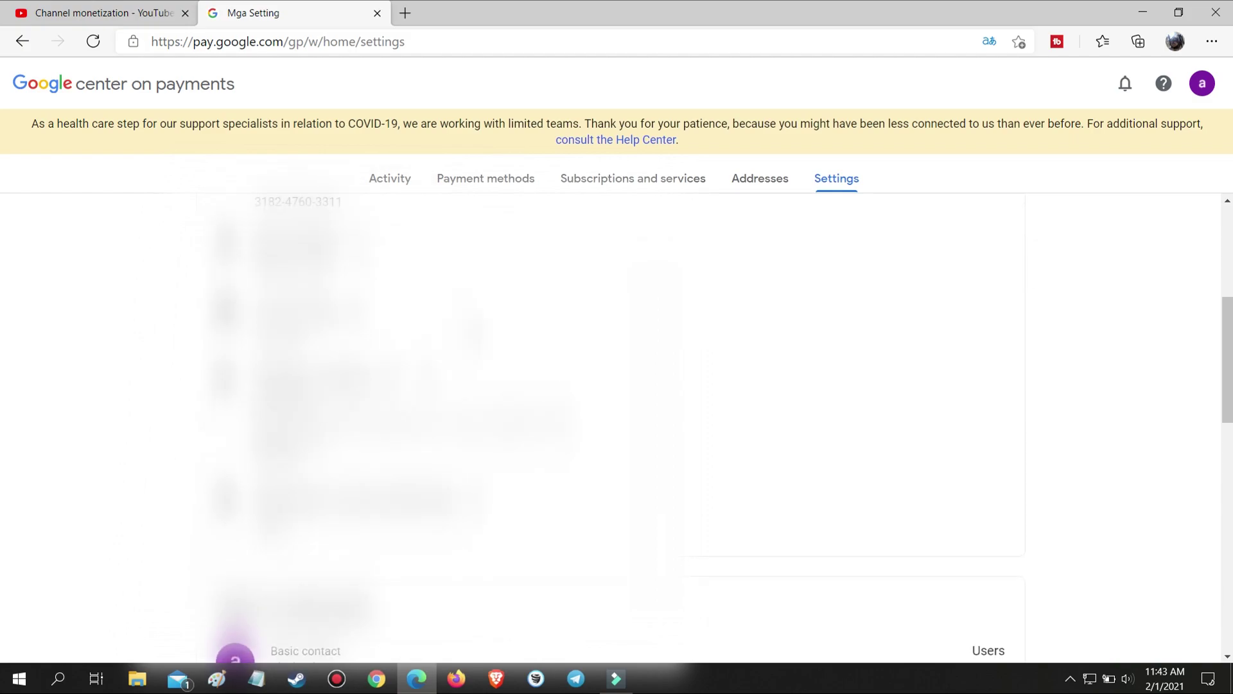
pyautogui.scroll(-15, 615, 401)
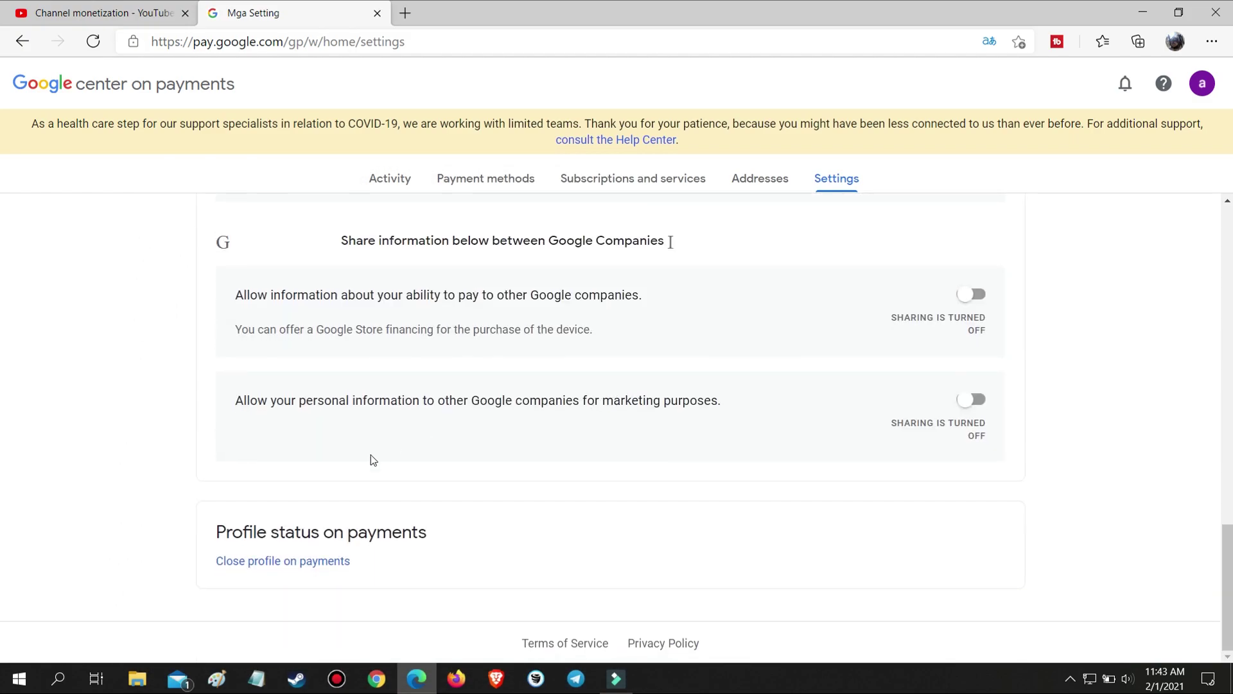
pyautogui.moveTo(187, 551); pyautogui.dragTo(391, 569)
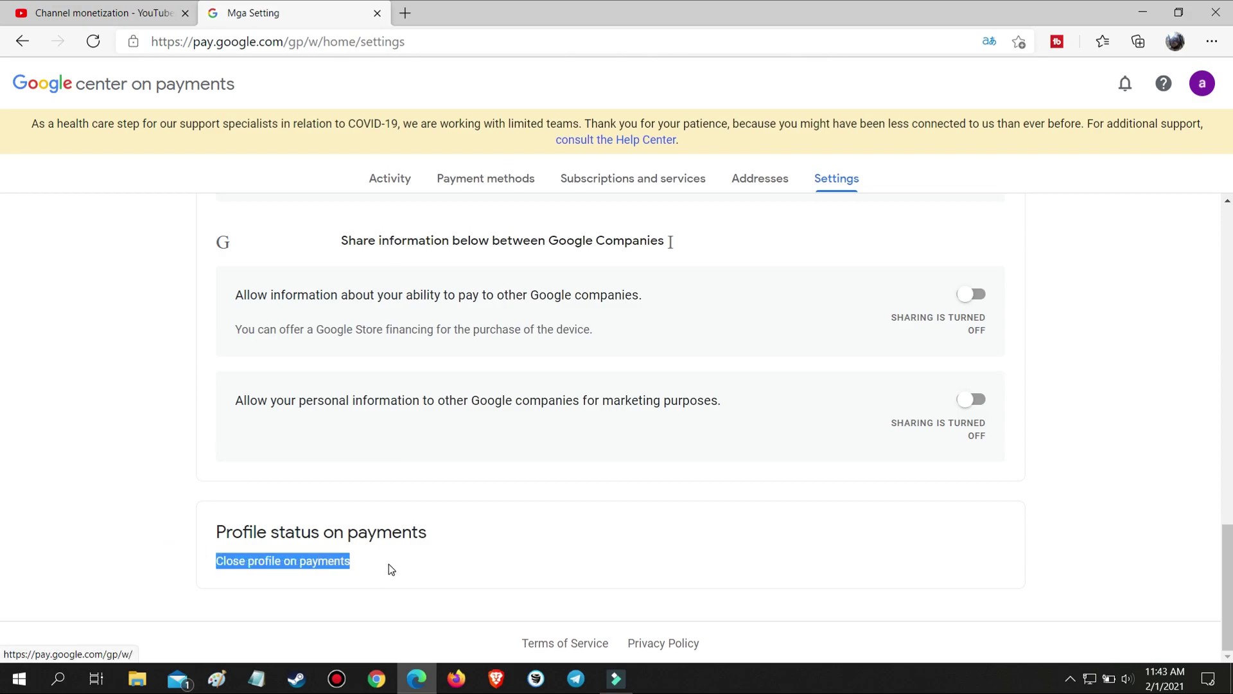
pyautogui.click(285, 562)
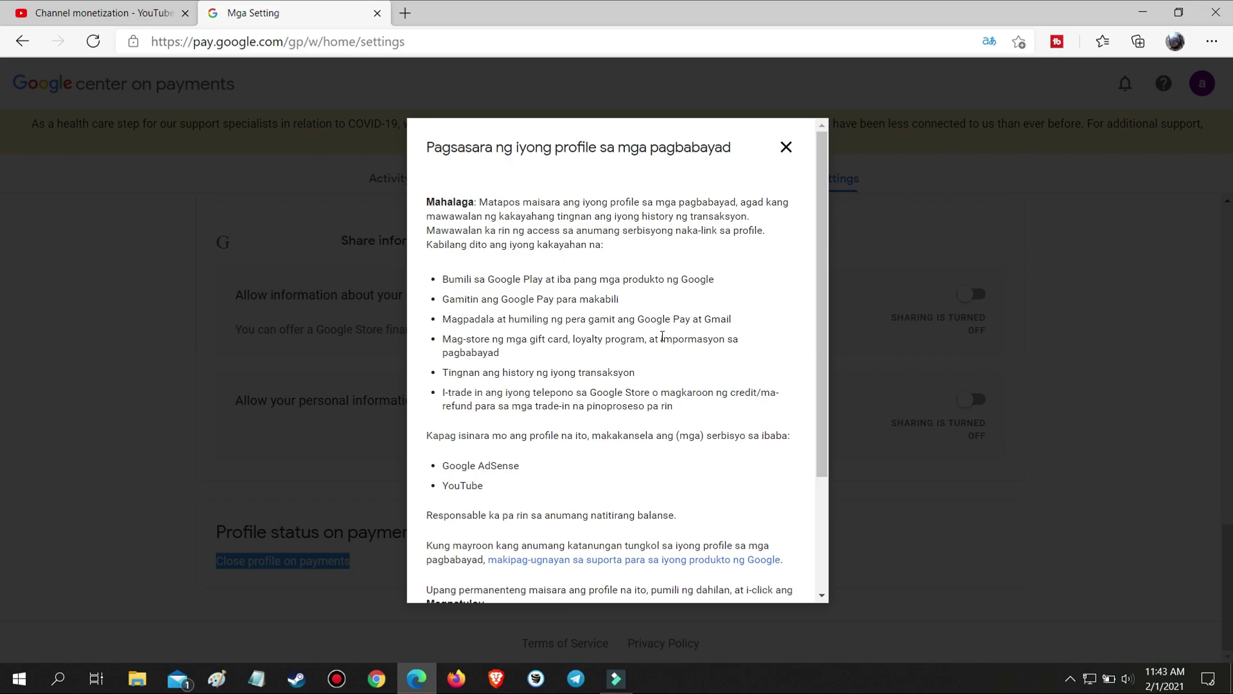
# - Bring up the page translation settings and dismiss them again
pyautogui.scroll(-3, 663, 336)
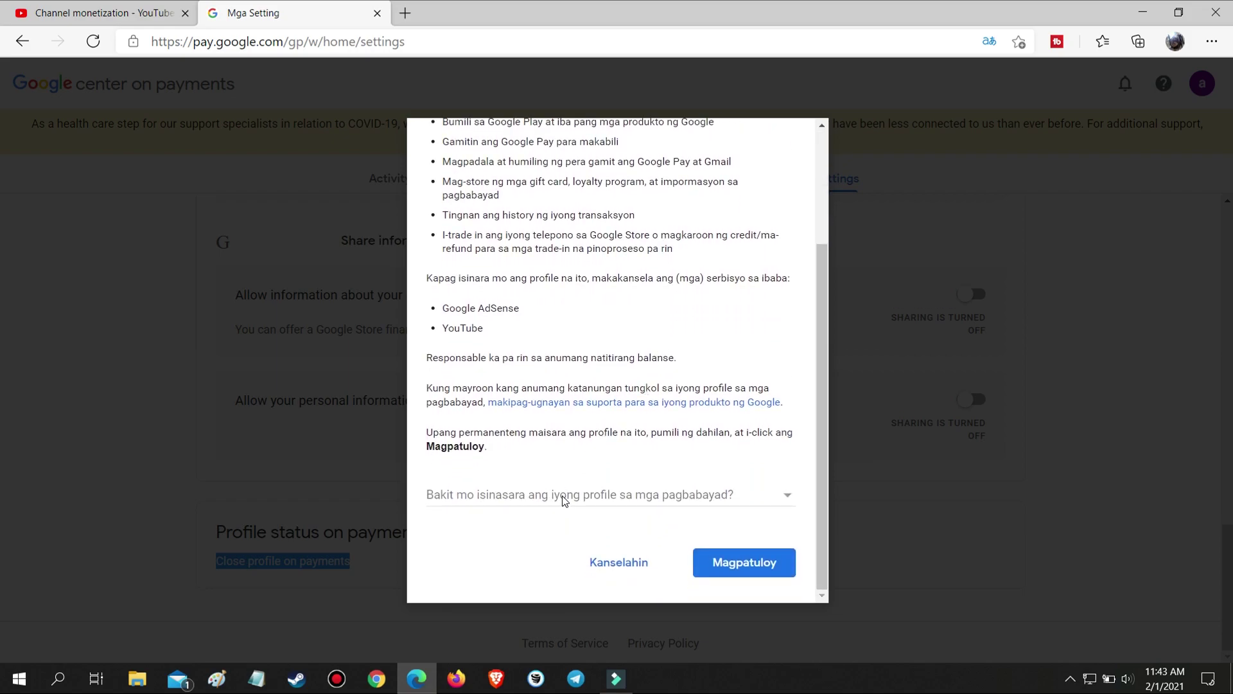
pyautogui.click(988, 43)
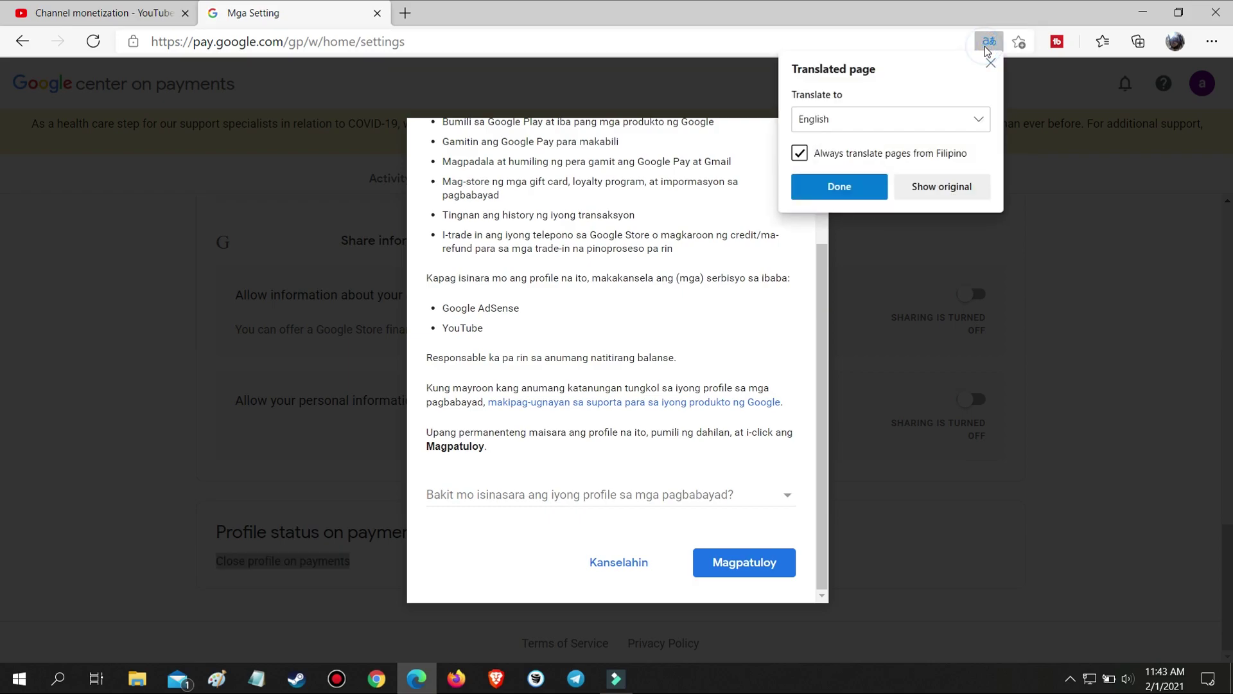
pyautogui.click(839, 187)
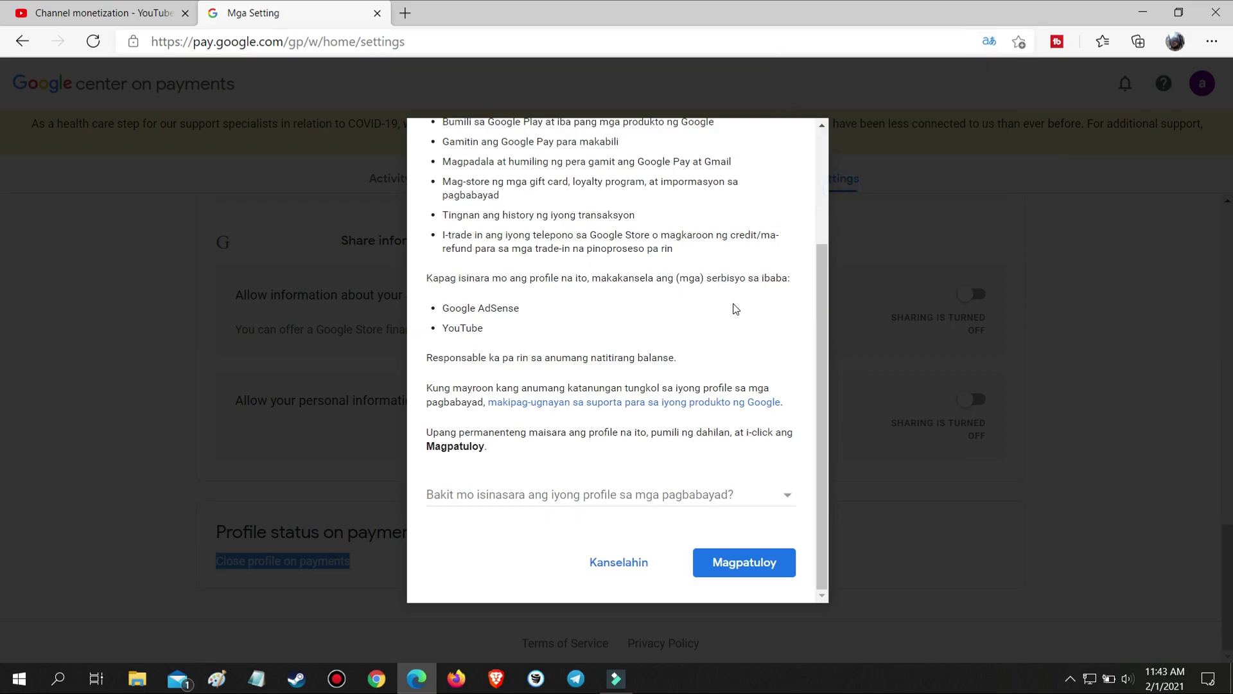
# - Pick 'Hindi ko na kailangan ang profile na ito' as the reason, continue, and confirm closing
pyautogui.click(585, 492)
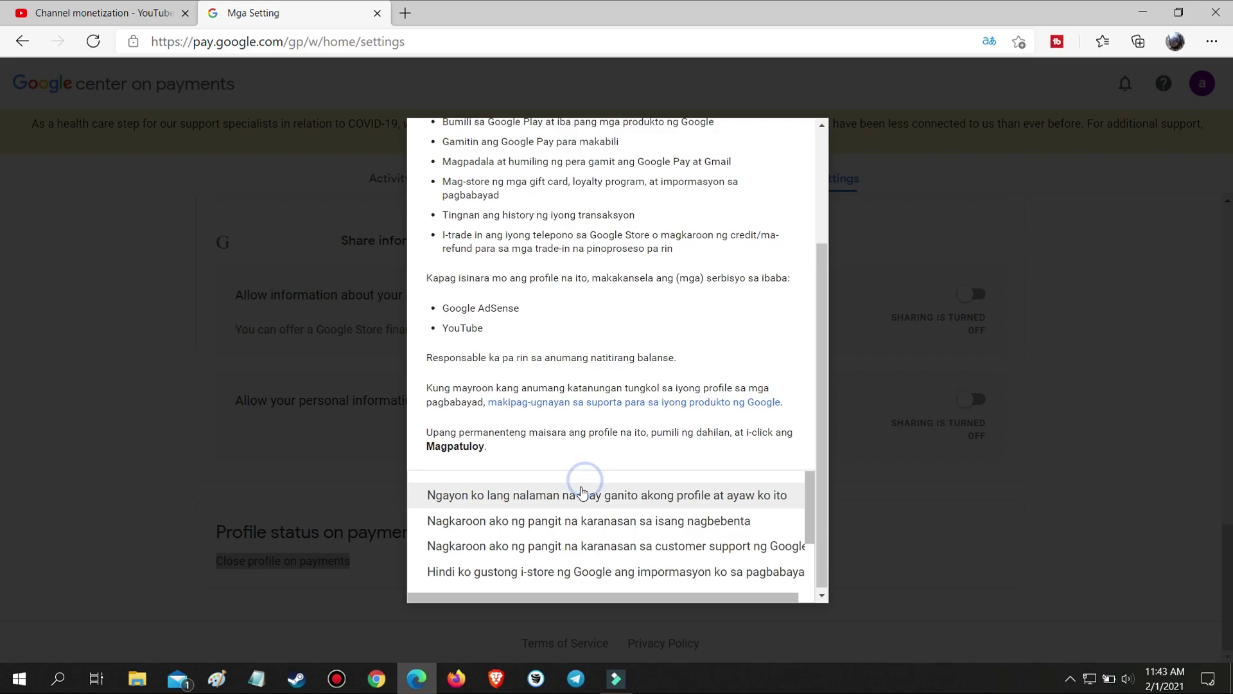
pyautogui.scroll(-2, 539, 571)
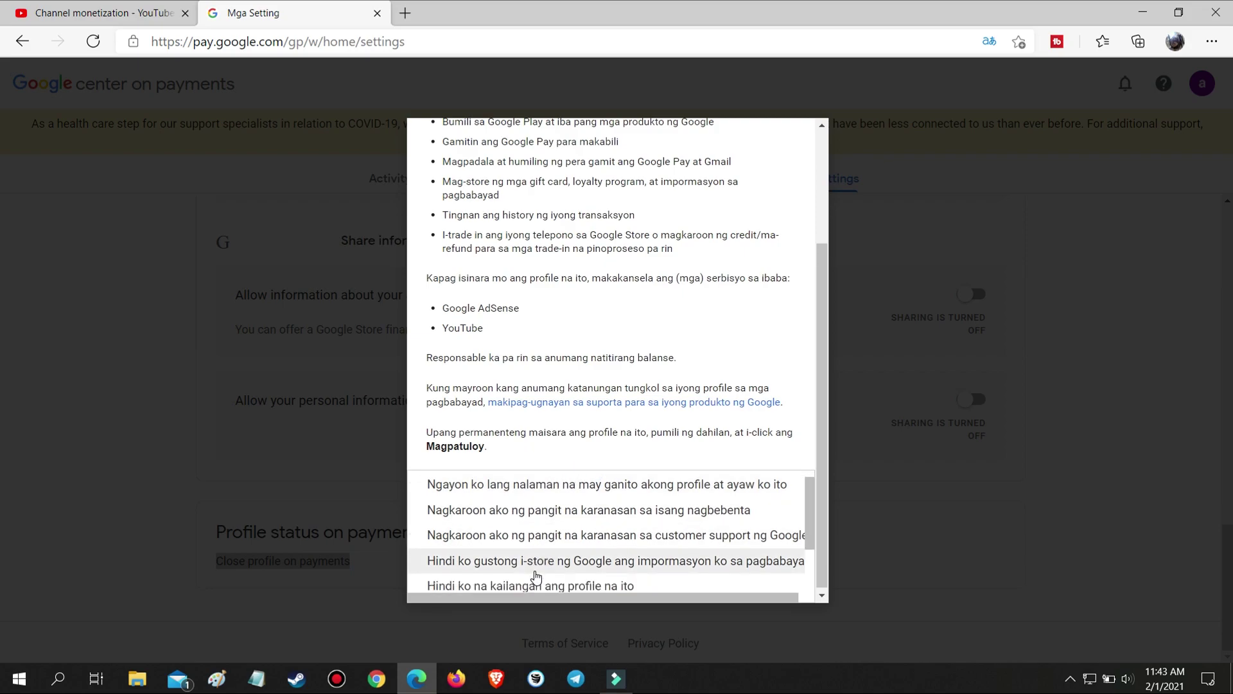
pyautogui.scroll(-1, 540, 564)
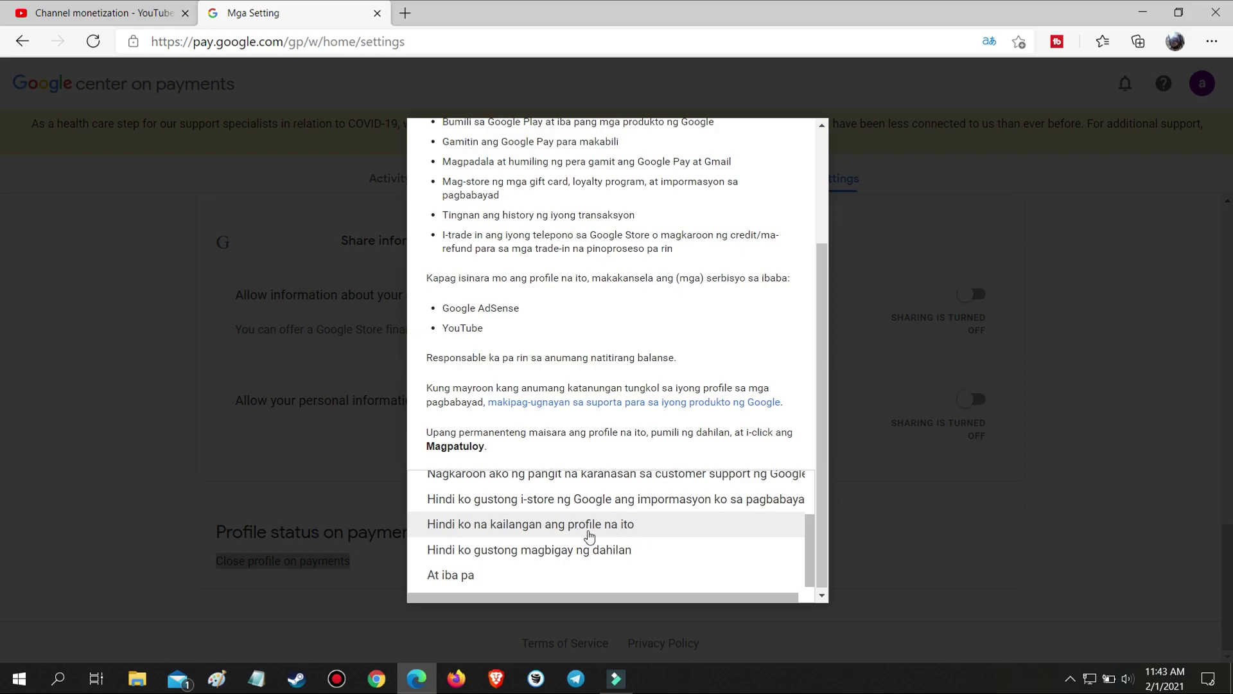
pyautogui.click(558, 525)
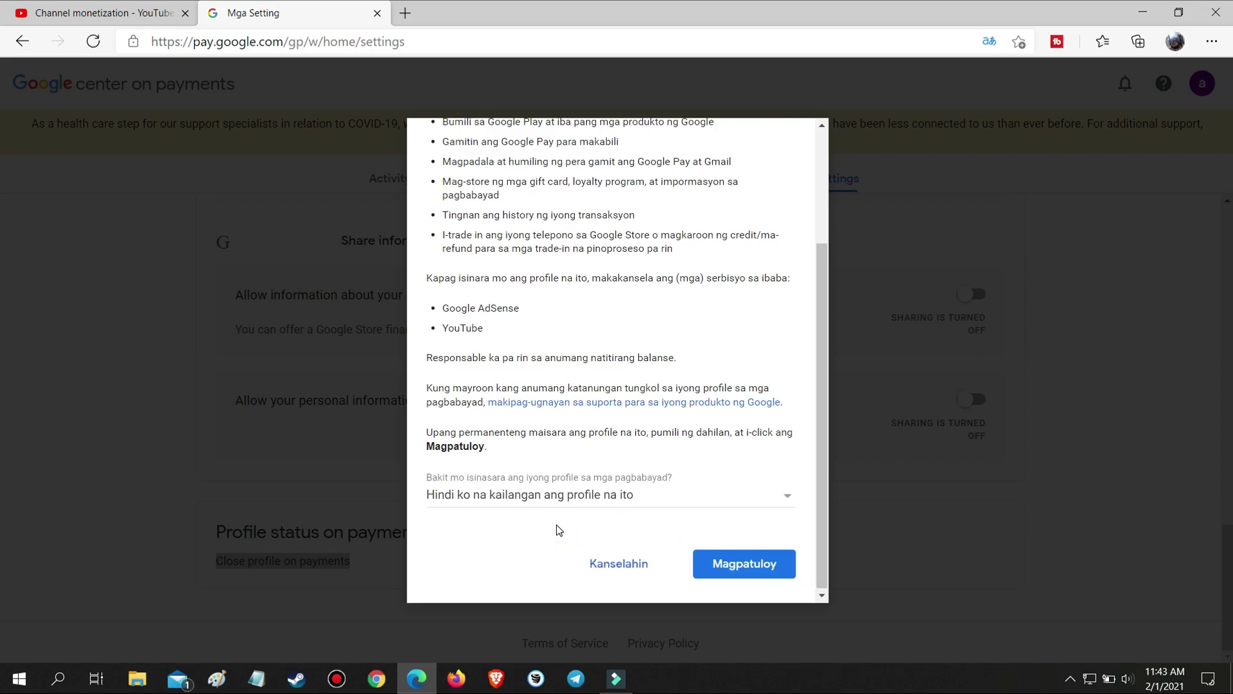
pyautogui.click(743, 565)
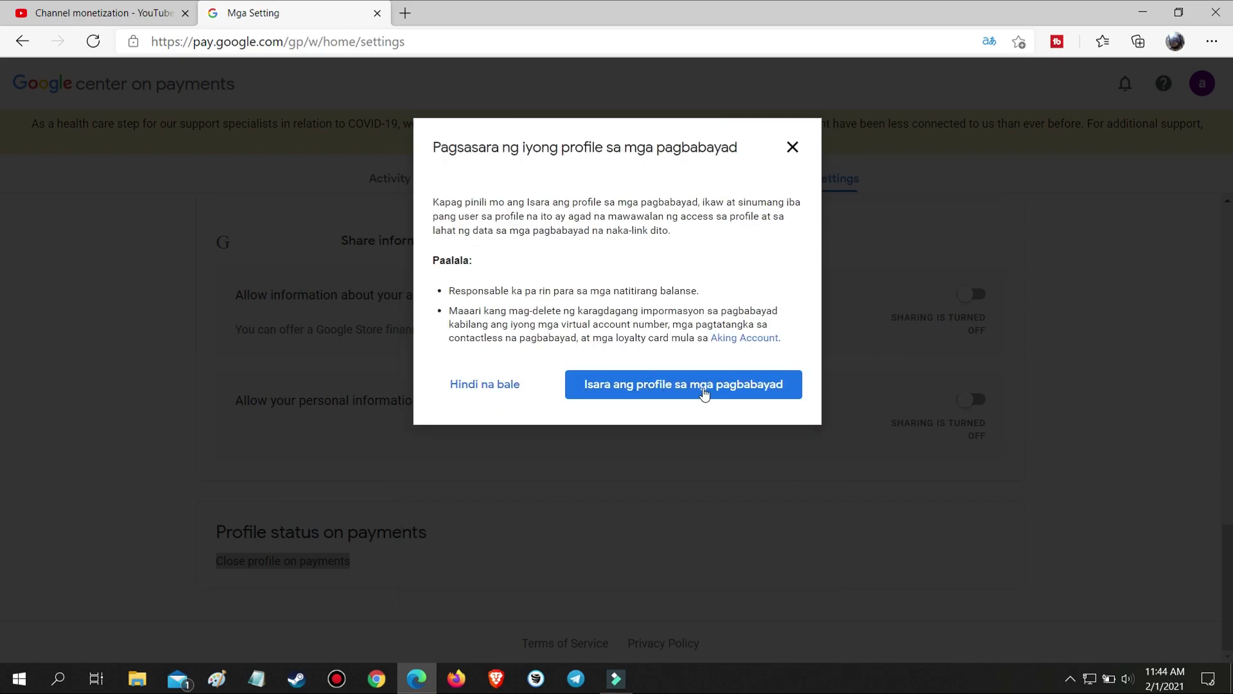
pyautogui.click(699, 386)
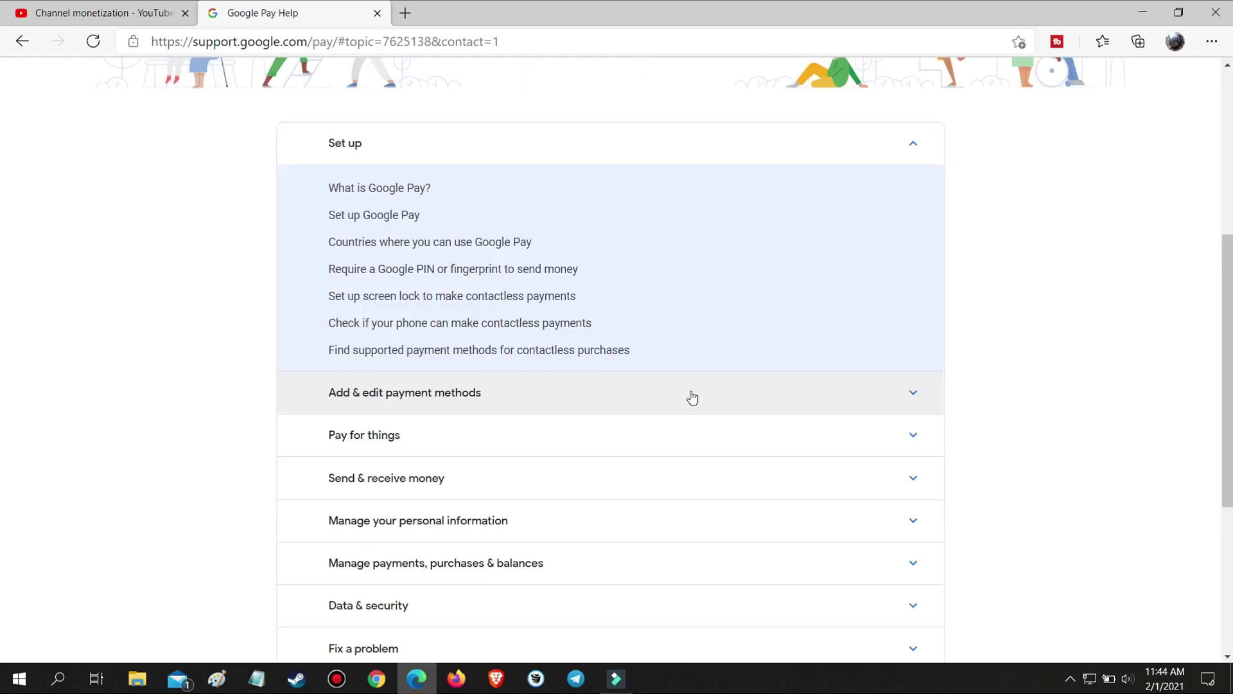
# - From a new Google Account tab, open Payments and subscriptions' payment methods page
pyautogui.scroll(5, 693, 396)
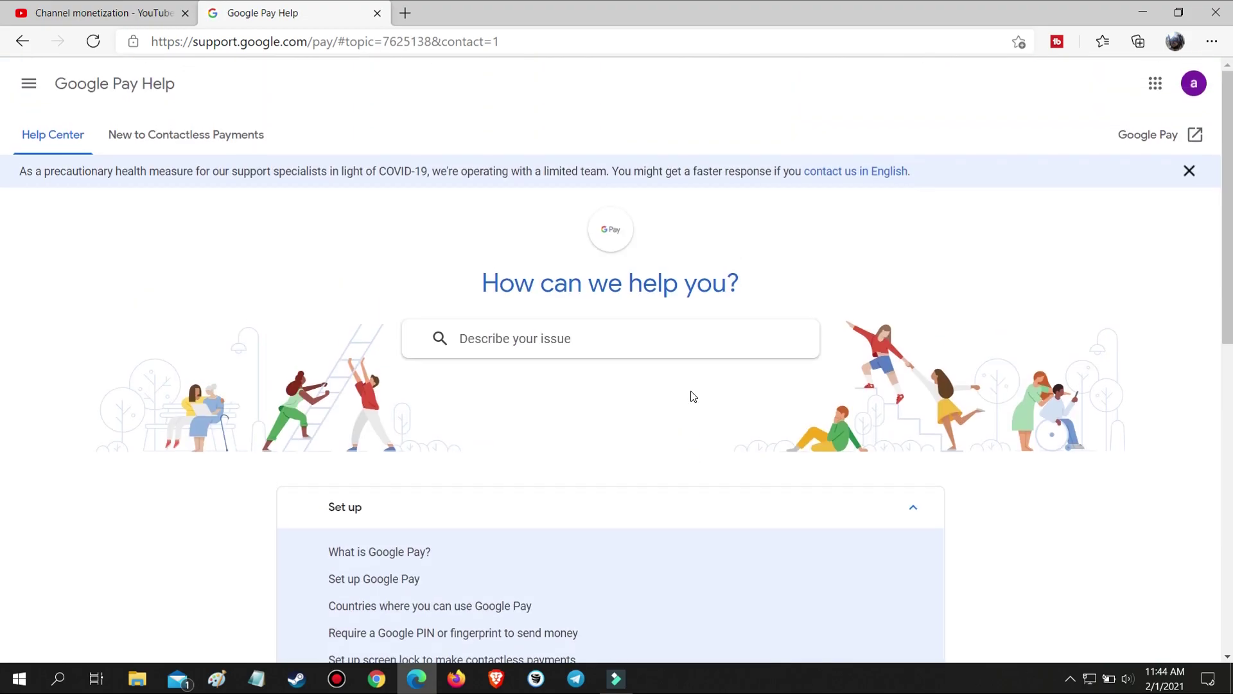
pyautogui.click(1193, 83)
pyautogui.click(1053, 264)
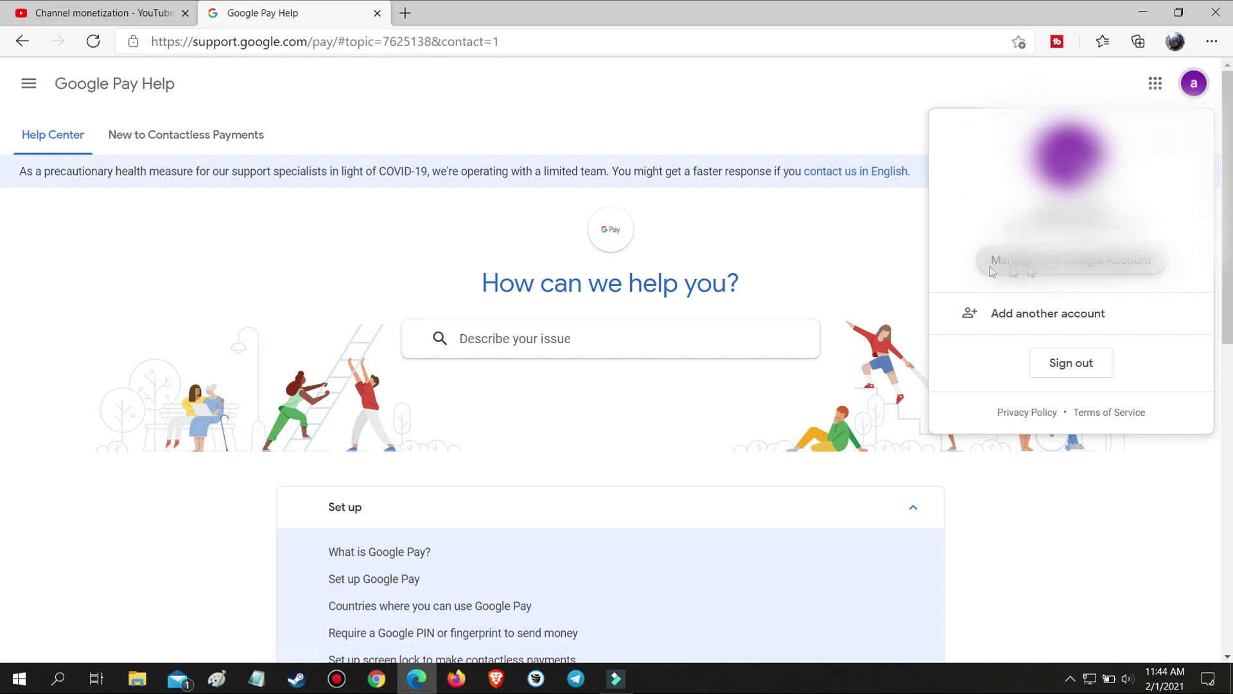
pyautogui.scroll(-4, 385, 292)
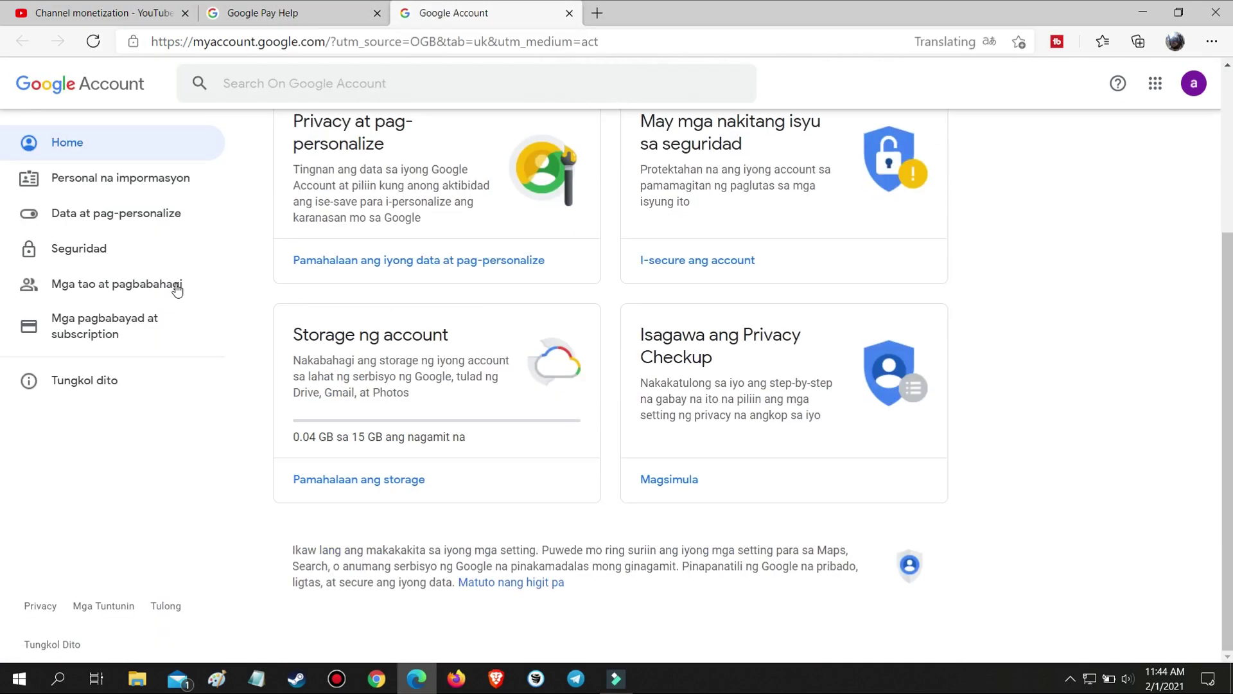
pyautogui.click(168, 324)
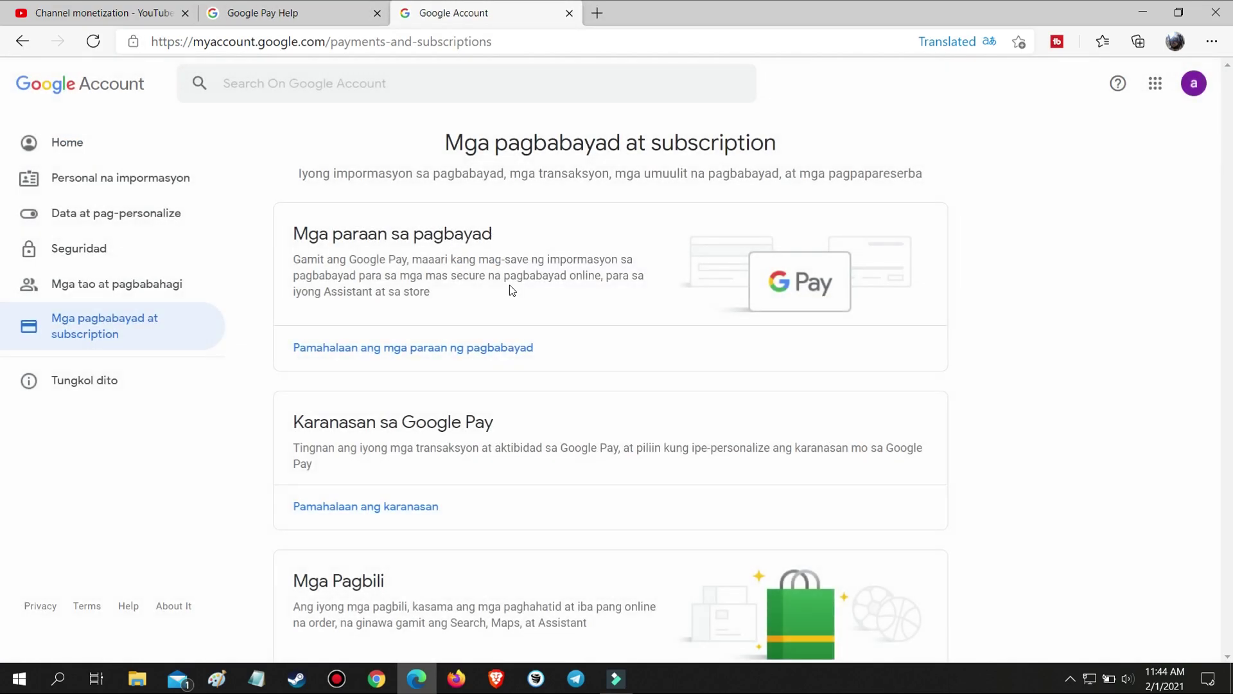
pyautogui.click(449, 348)
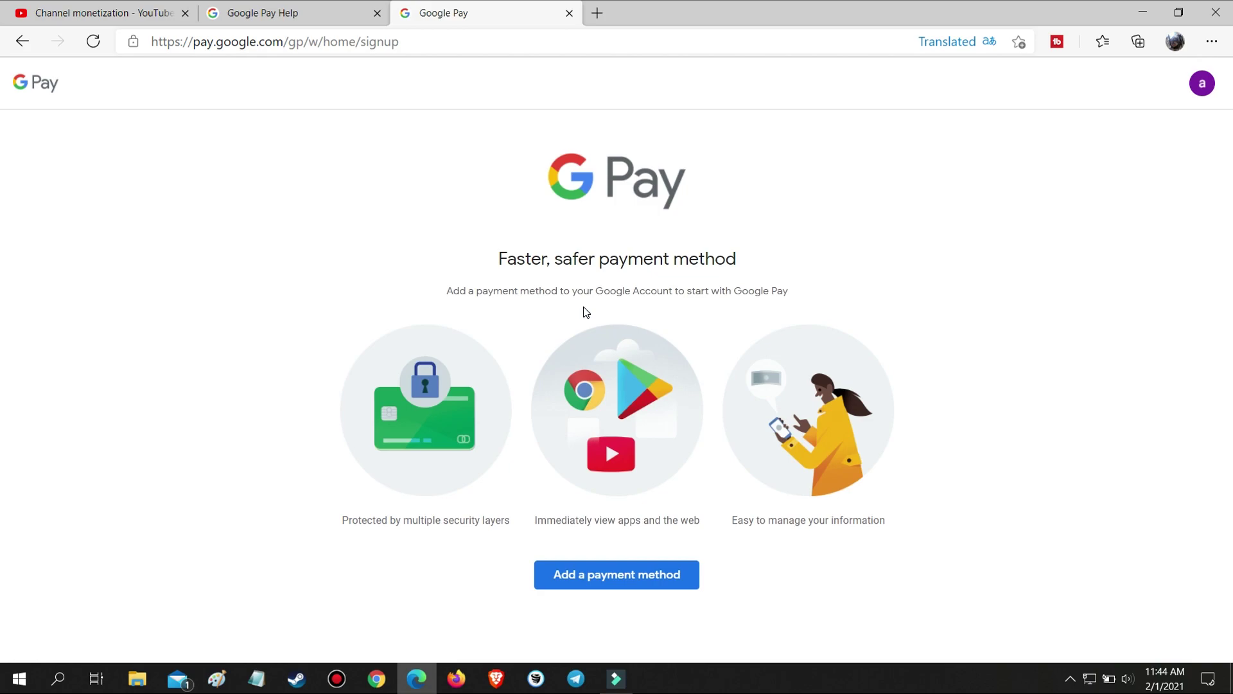
# - Recheck payment methods from another Google Account tab, then close the Google Pay and Help tabs
pyautogui.click(1201, 84)
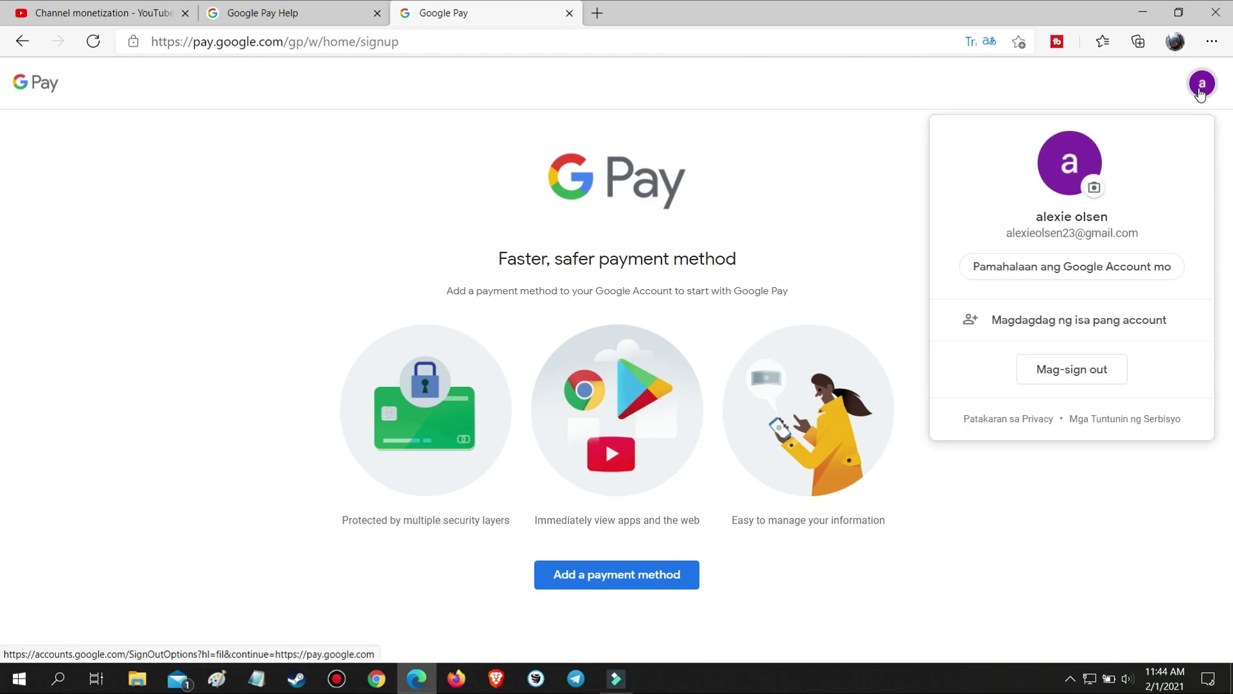
pyautogui.click(1028, 269)
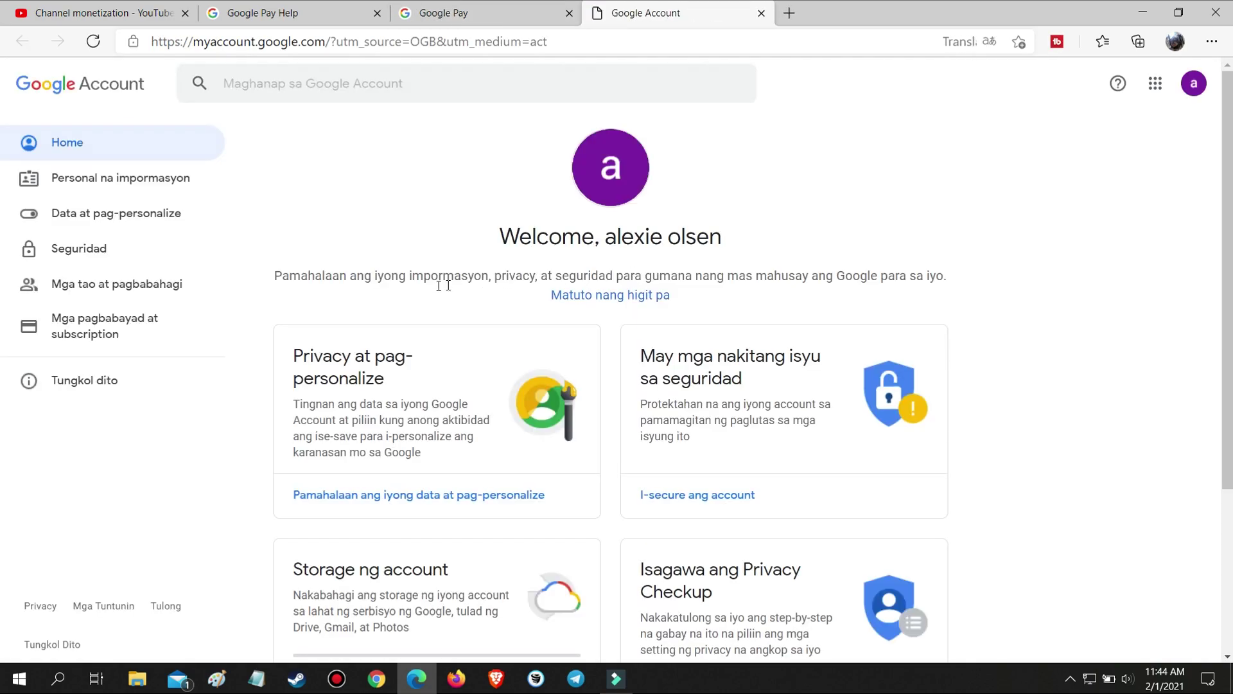
pyautogui.click(90, 334)
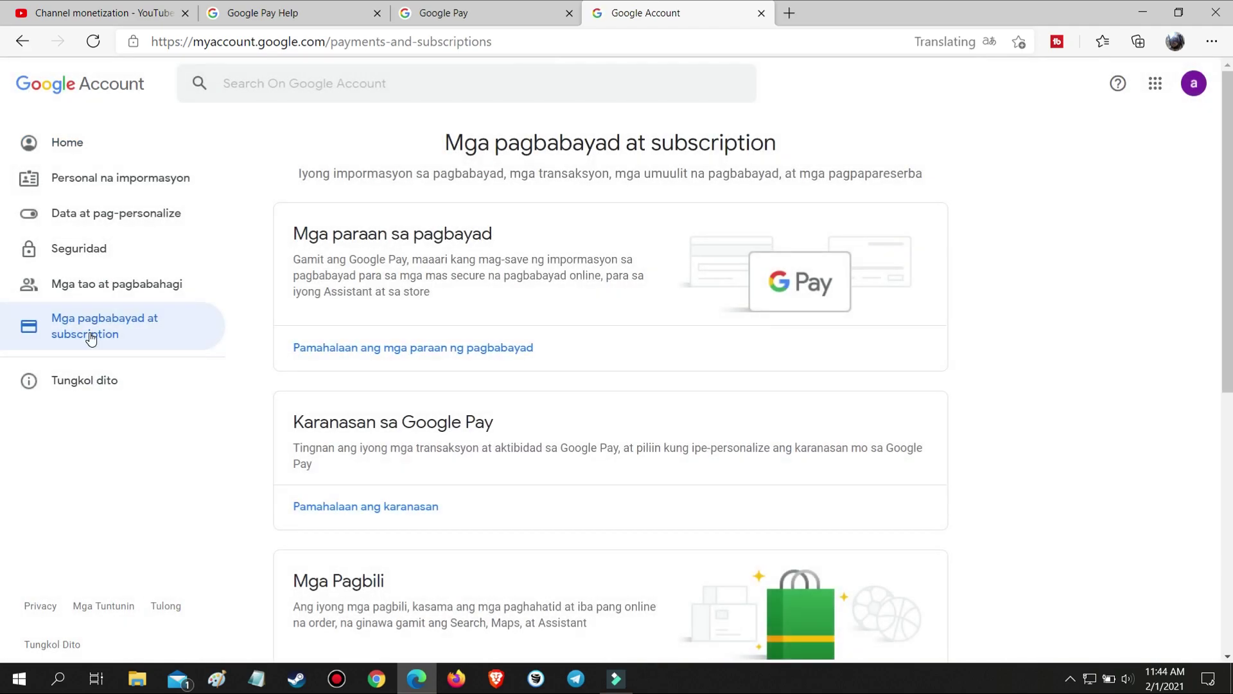
pyautogui.click(377, 348)
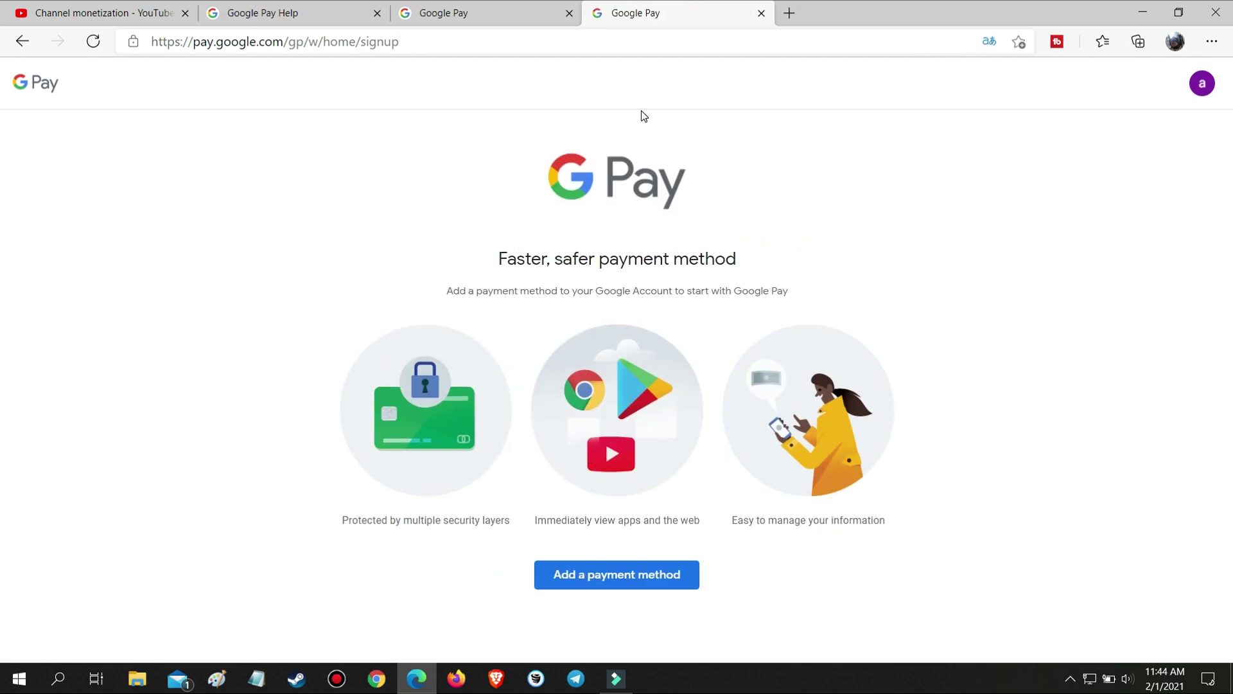
pyautogui.click(762, 14)
pyautogui.click(376, 14)
# - Close the last Google Pay tab and reload YouTube Studio's Channel monetization page
pyautogui.click(377, 13)
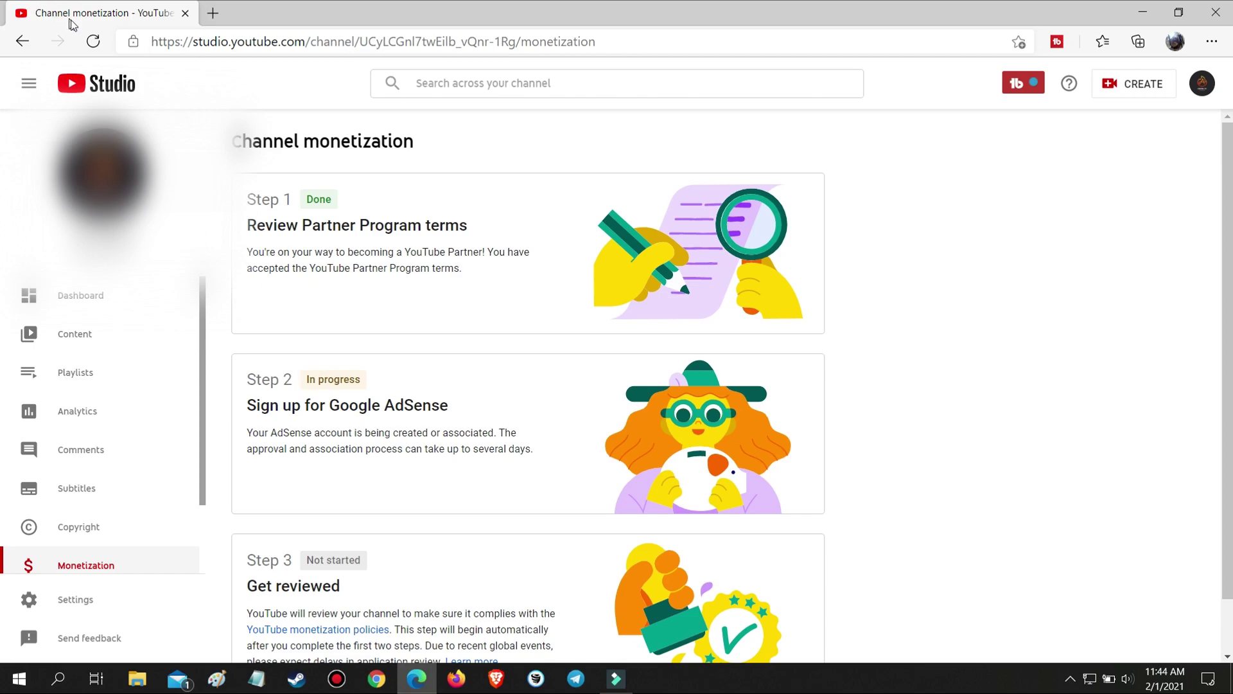
pyautogui.click(93, 41)
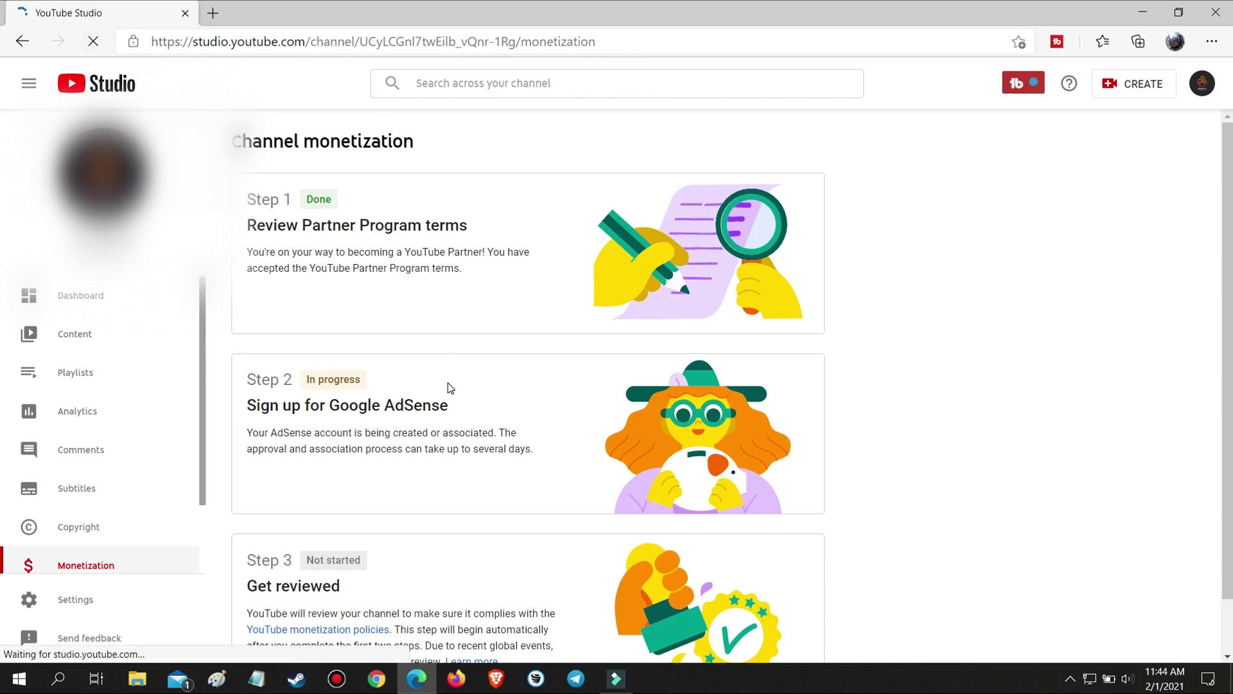